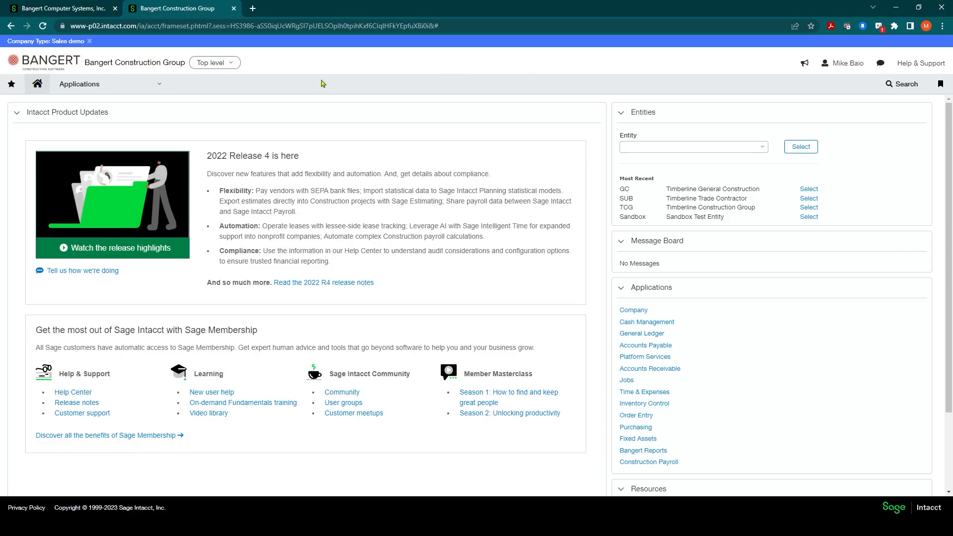
- Switch to the Timberline General Construction entity and open the Construction Payroll timecards
{"action": "left_click", "coordinate": [232, 64]}
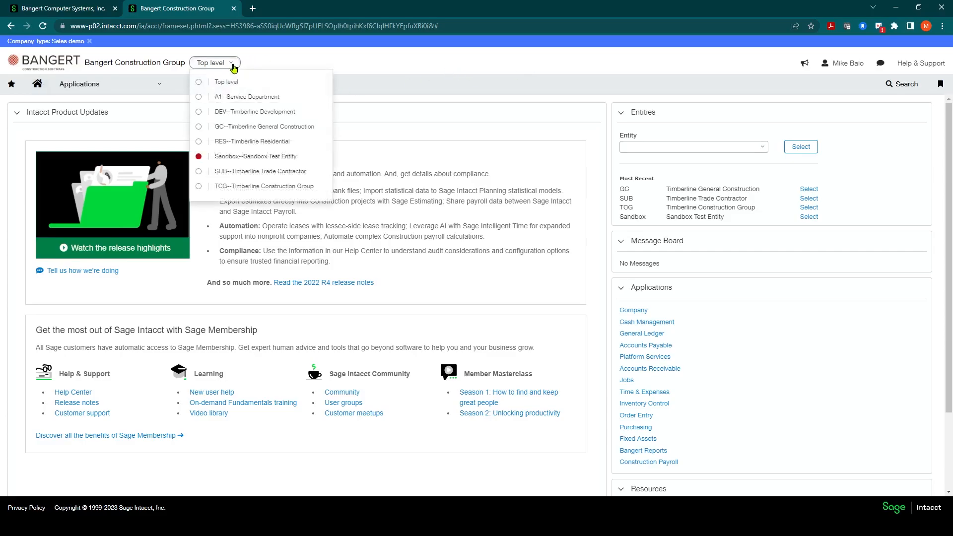
{"action": "left_click", "coordinate": [237, 127]}
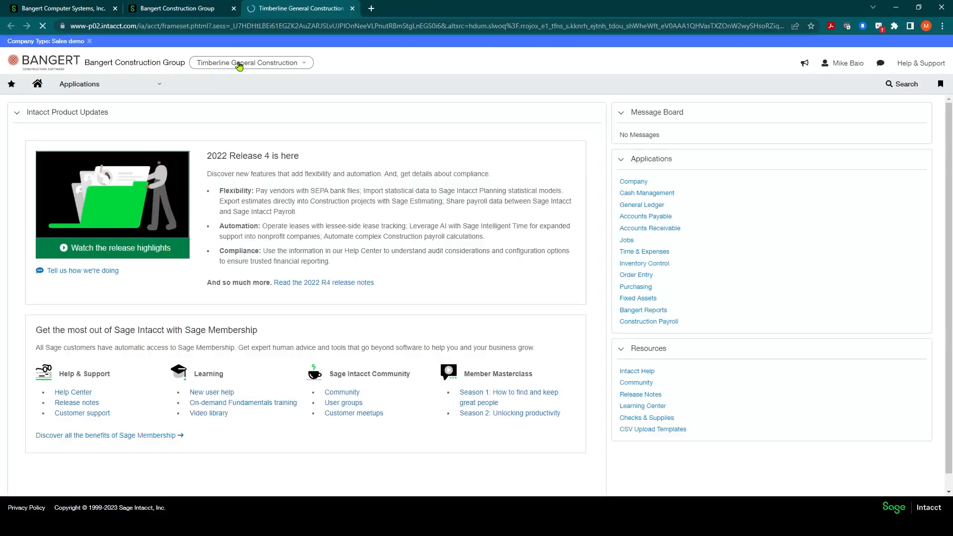
{"action": "left_click", "coordinate": [159, 84]}
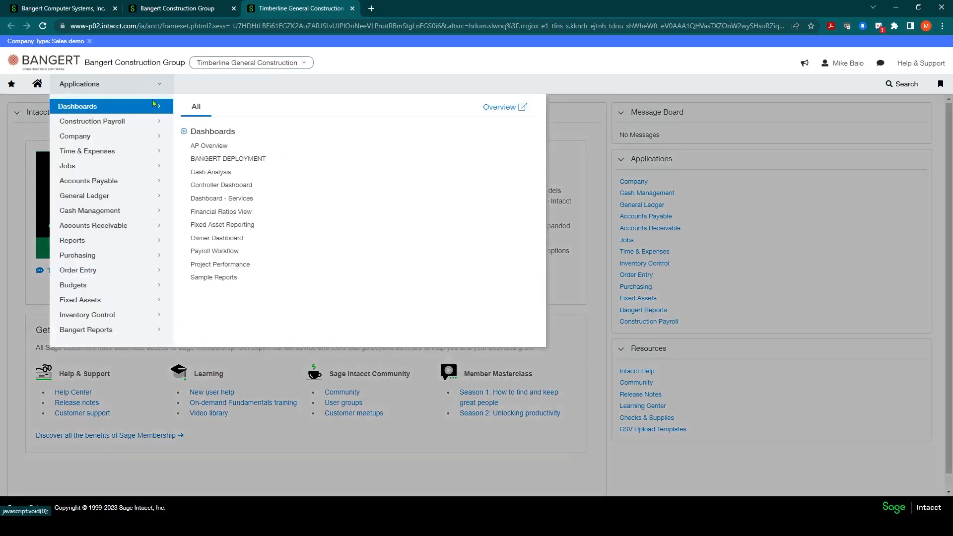
{"action": "mouse_move", "coordinate": [153, 121]}
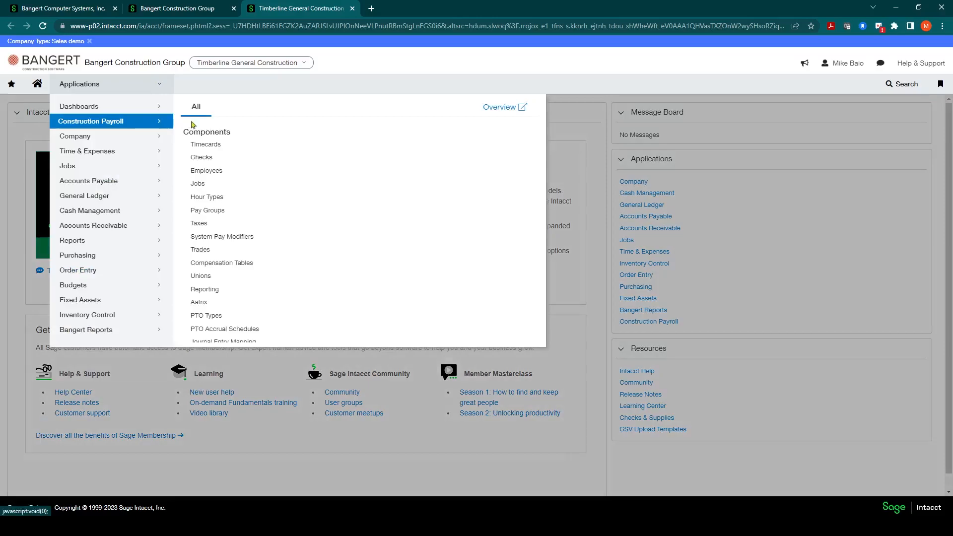
{"action": "left_click", "coordinate": [208, 148]}
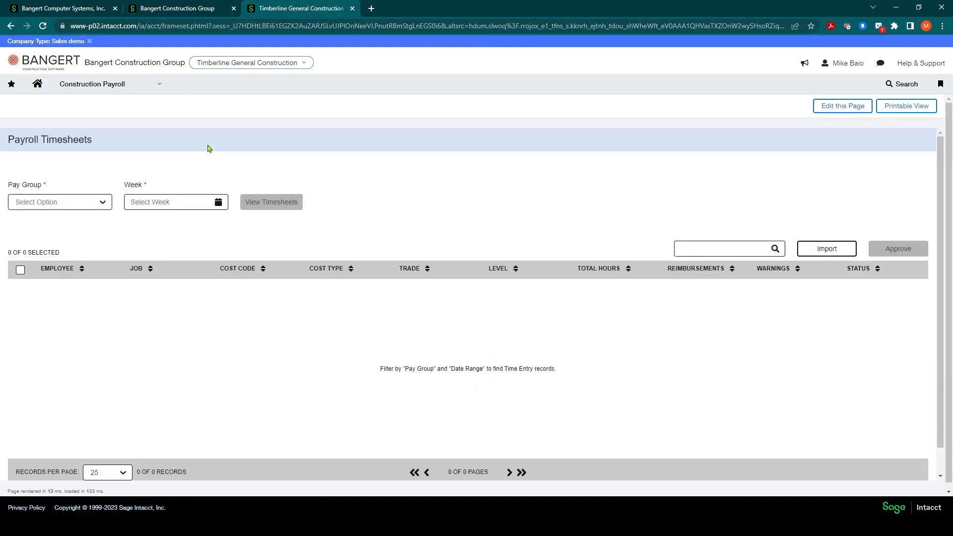
- Load the timesheets for the Weekly - Hourly pay group for the week 01/15/2023 - 01/21/2023
{"action": "left_click", "coordinate": [103, 202]}
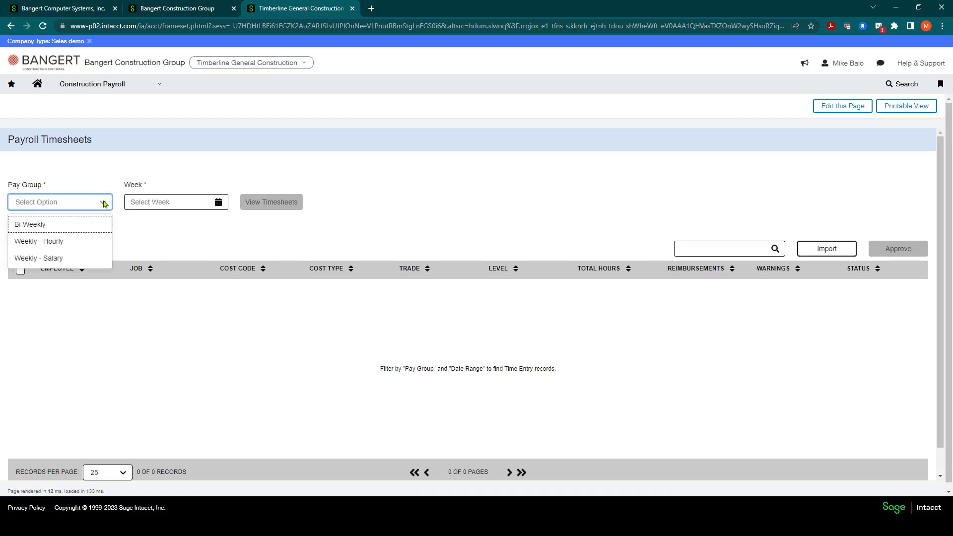
{"action": "left_click", "coordinate": [63, 247]}
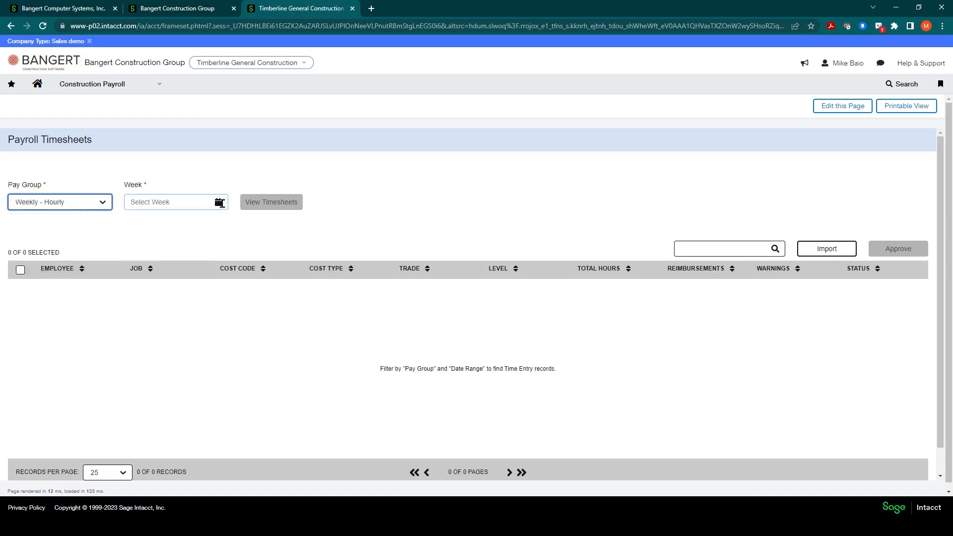
{"action": "left_click", "coordinate": [220, 203]}
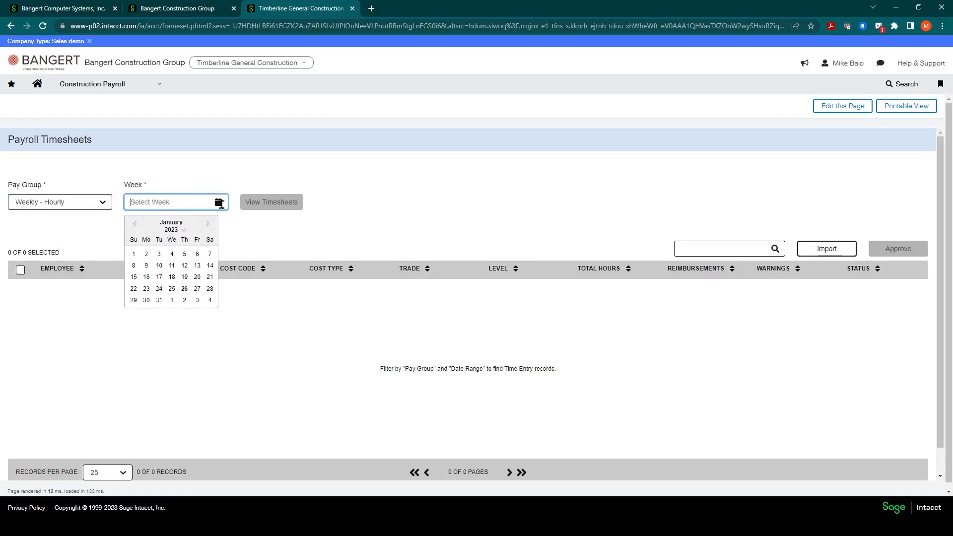
{"action": "left_click", "coordinate": [209, 278]}
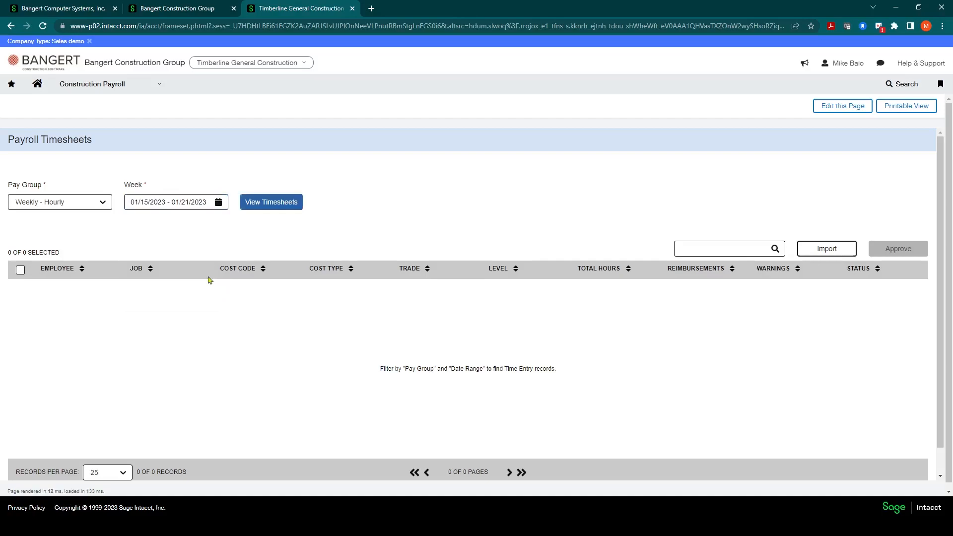
{"action": "left_click", "coordinate": [266, 207]}
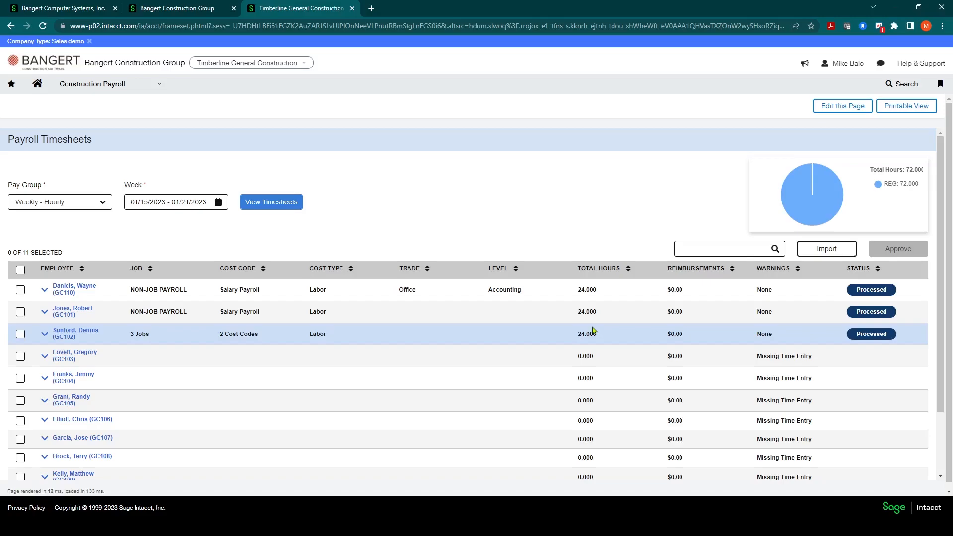
- Add a work details record for the first employee with a missing time entry and open its job choices
{"action": "mouse_move", "coordinate": [839, 187]}
{"action": "scroll", "coordinate": [139, 343], "scroll_direction": "down", "scroll_amount": 1}
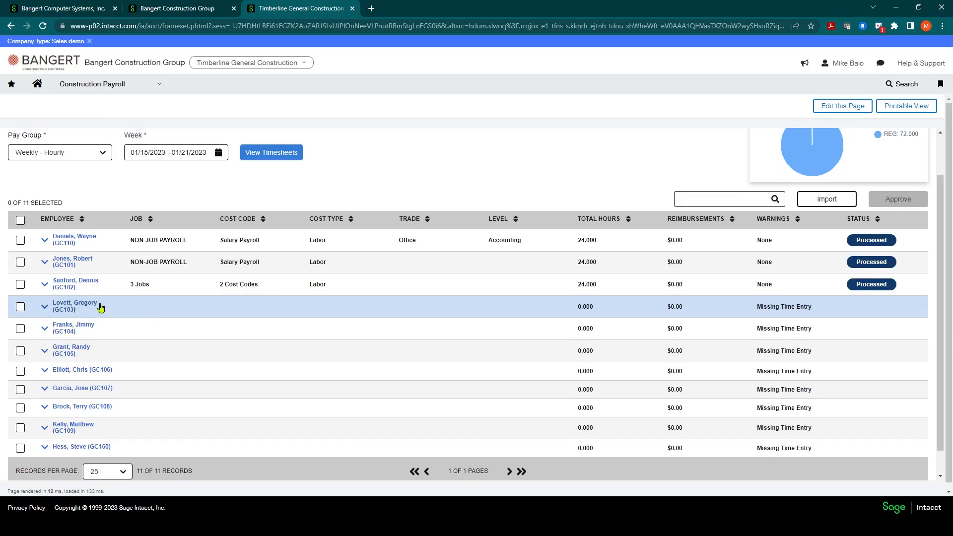
{"action": "left_click", "coordinate": [44, 308]}
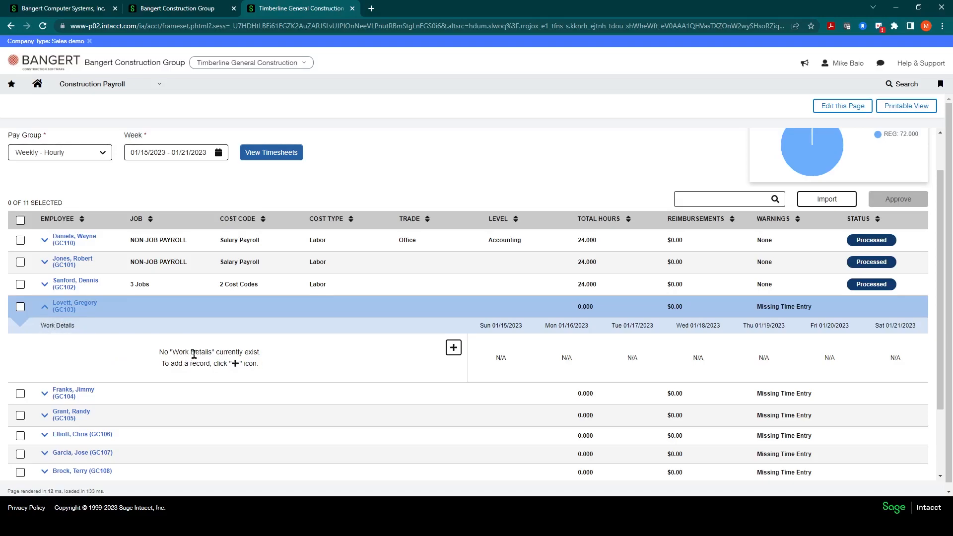
{"action": "left_click", "coordinate": [454, 352]}
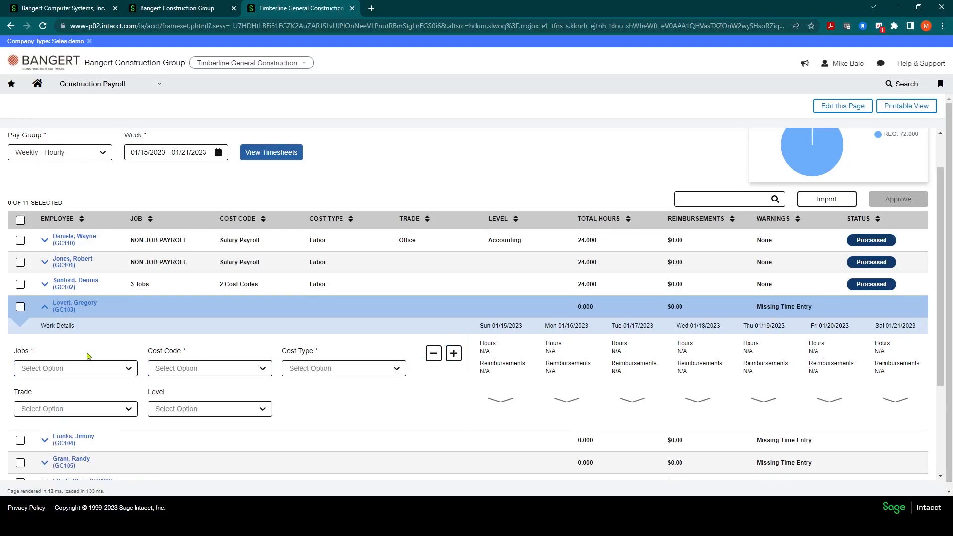
{"action": "left_click", "coordinate": [128, 369]}
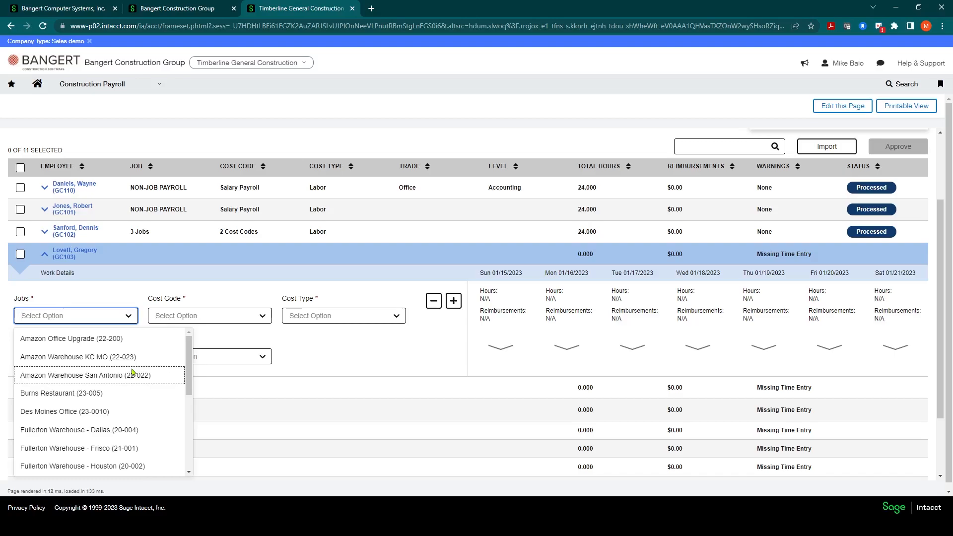
{"action": "type", "text": "gr"}
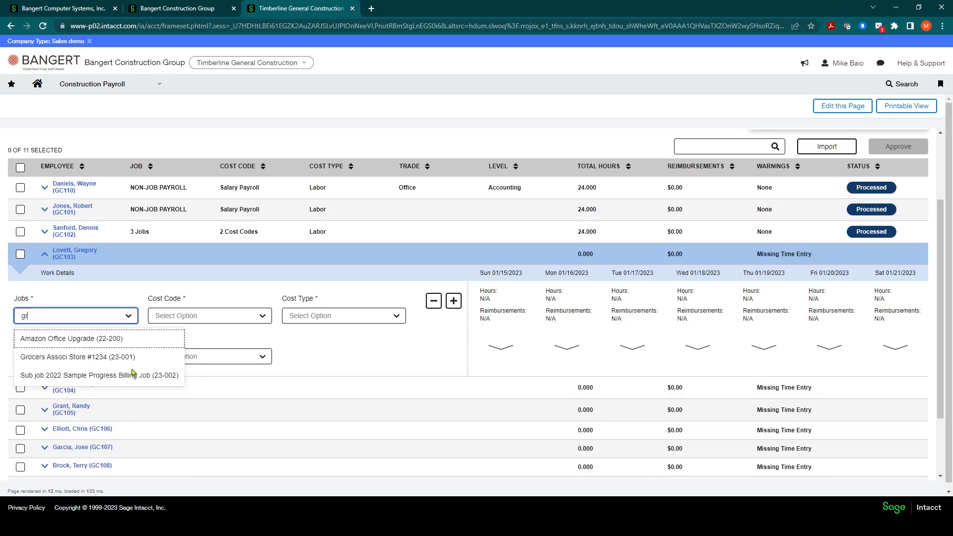
{"action": "type", "text": "o"}
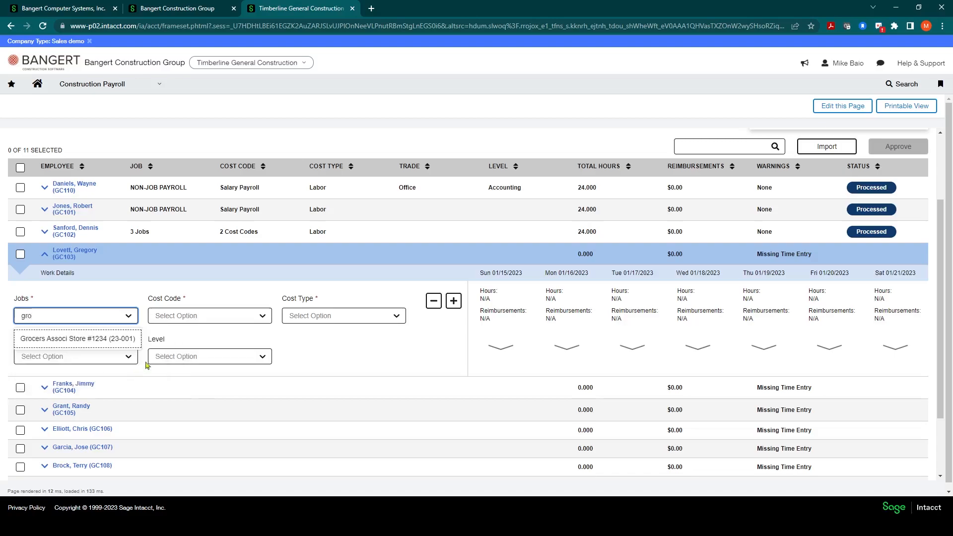
{"action": "key", "text": "BackSpace"}
{"action": "key", "text": "BackSpace"}
{"action": "key", "text": "BackSpace"}
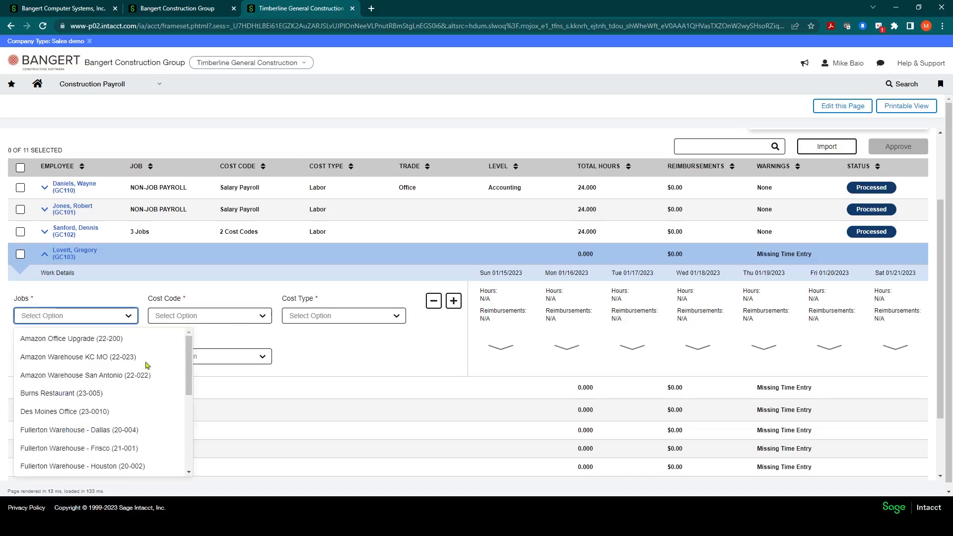
- Assign job Amazon Office Upgrade (22-200), cost code Cement Paving (G02-520) and cost type Labor (LAB) to the work details record
{"action": "scroll", "coordinate": [99, 407], "scroll_direction": "down", "scroll_amount": 3}
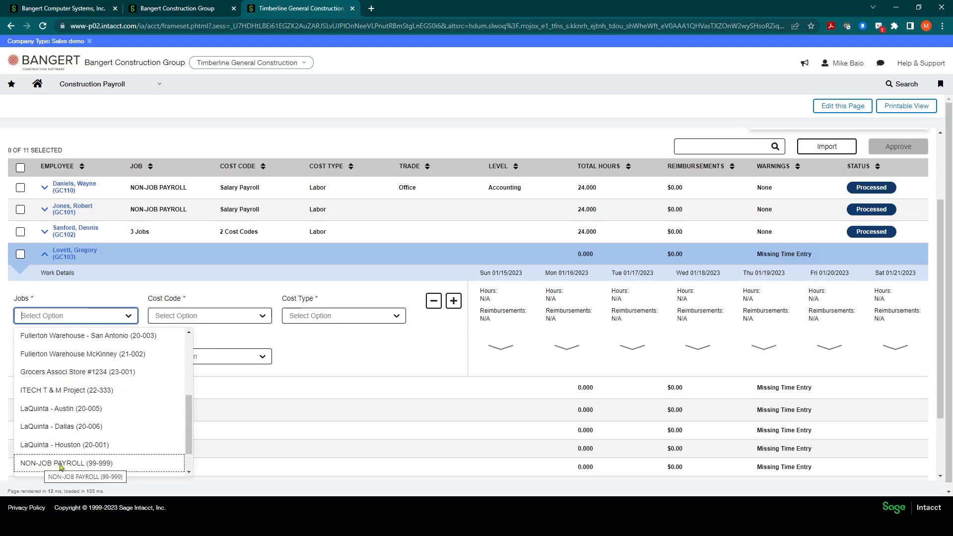
{"action": "scroll", "coordinate": [60, 464], "scroll_direction": "up", "scroll_amount": 3}
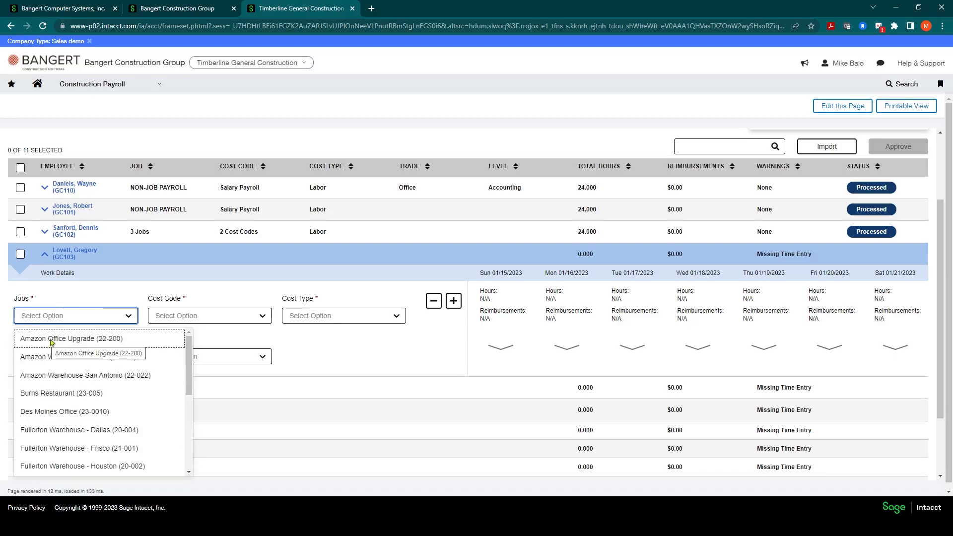
{"action": "left_click", "coordinate": [53, 340]}
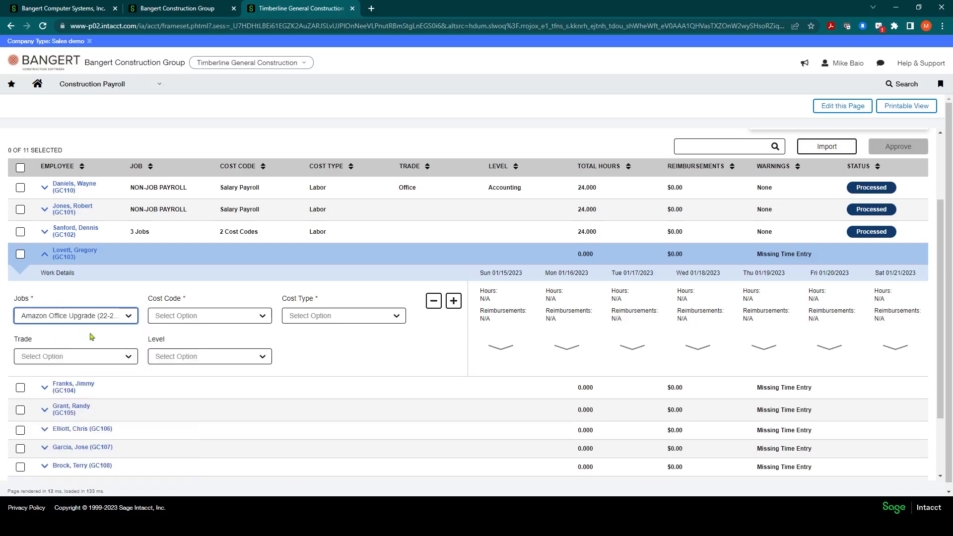
{"action": "left_click", "coordinate": [262, 317]}
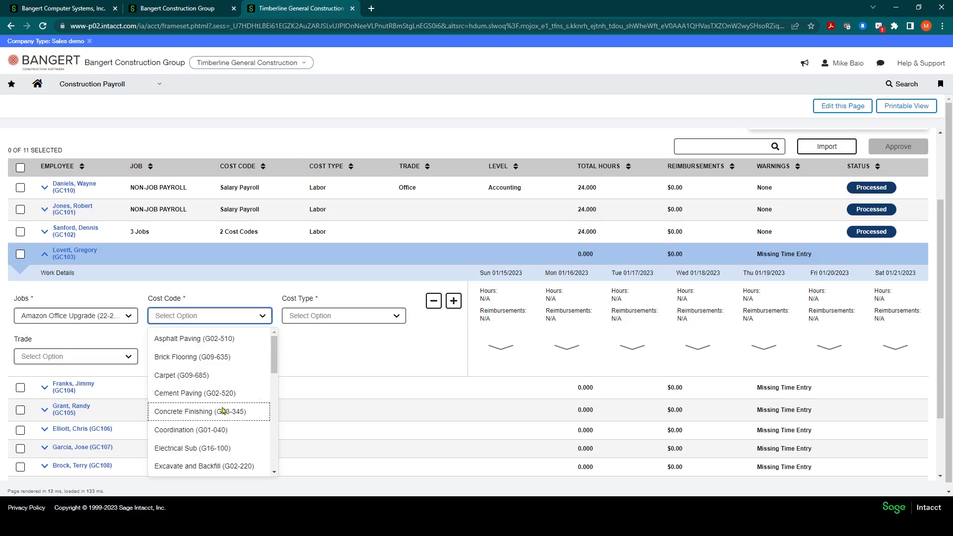
{"action": "left_click", "coordinate": [180, 399]}
{"action": "left_click", "coordinate": [397, 319]}
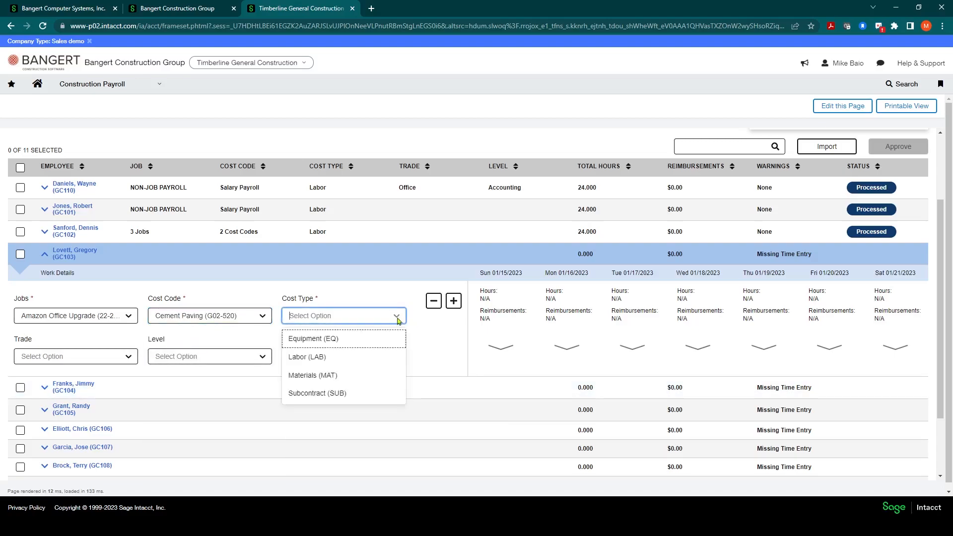
{"action": "left_click", "coordinate": [313, 359]}
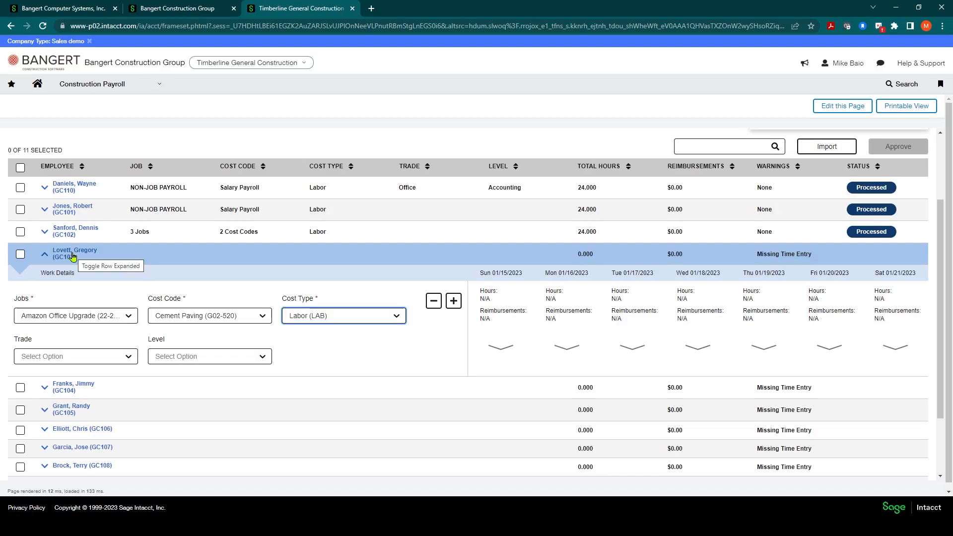
{"action": "left_click", "coordinate": [129, 357]}
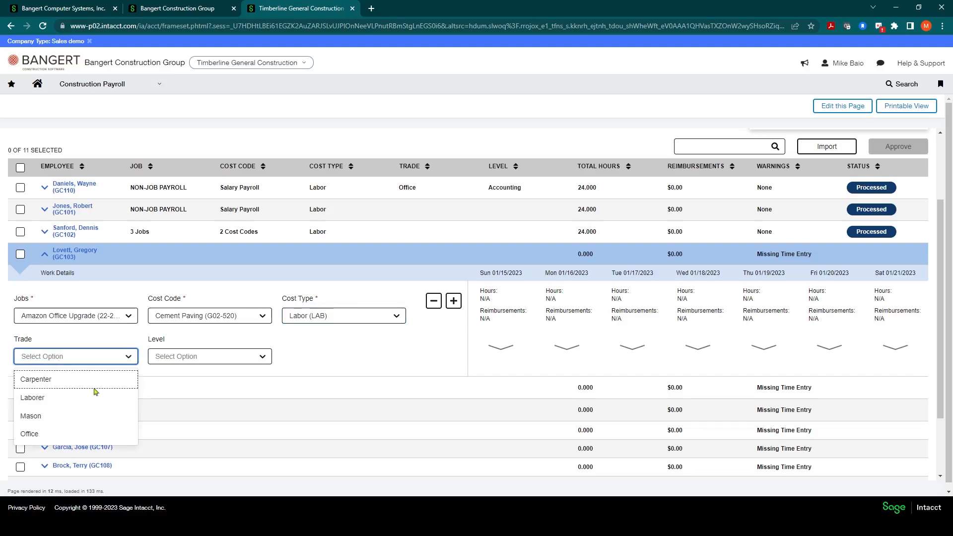
{"action": "left_click", "coordinate": [61, 397]}
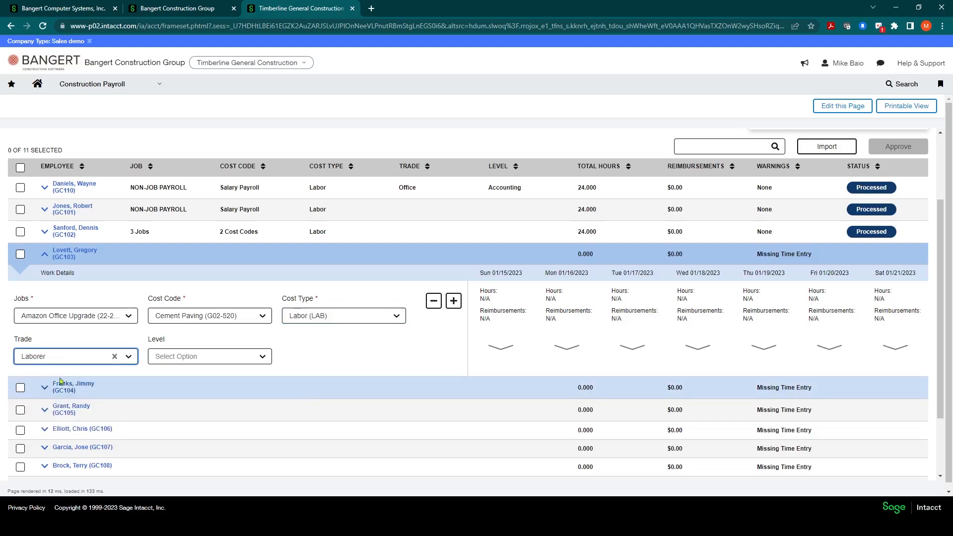
{"action": "left_click", "coordinate": [261, 357]}
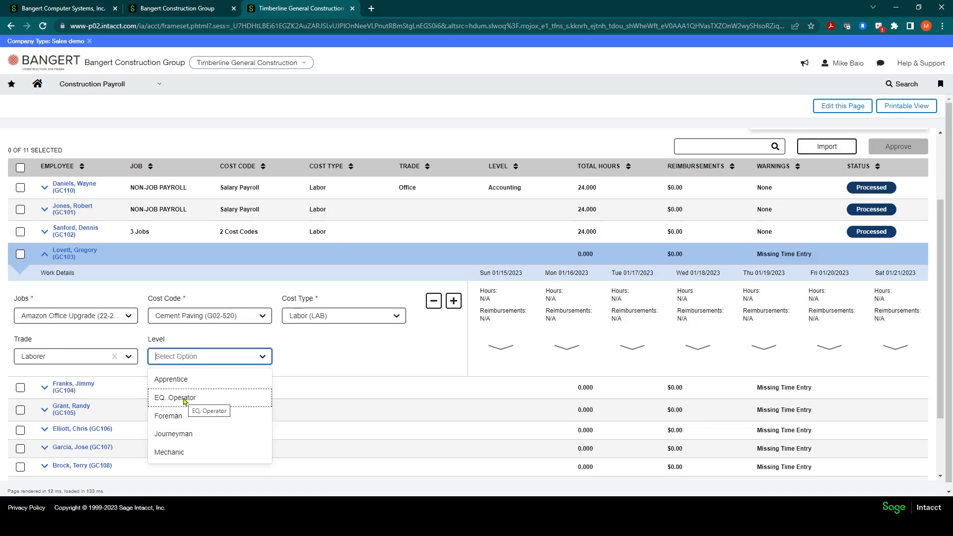
{"action": "left_click", "coordinate": [127, 357]}
{"action": "left_click", "coordinate": [78, 357]}
{"action": "left_click", "coordinate": [114, 357]}
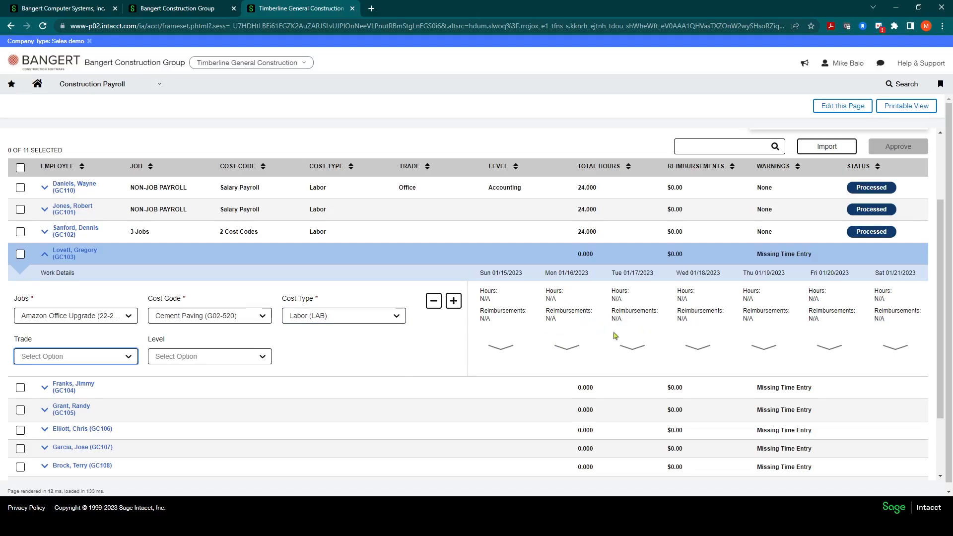
- Enter 8 REG hours for Monday 01/16/2023 and add the note "dfdfdsfsdfdf"
{"action": "left_click", "coordinate": [566, 348]}
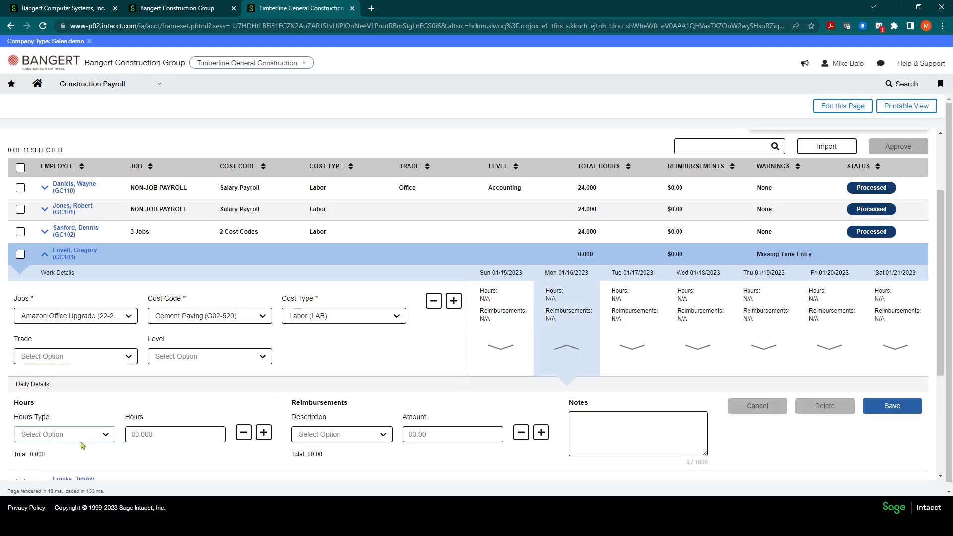
{"action": "left_click", "coordinate": [104, 434]}
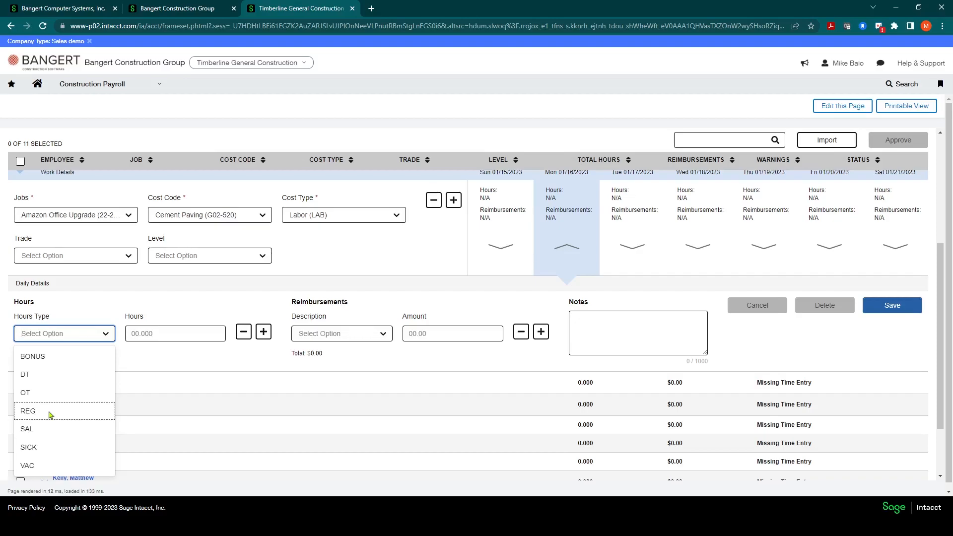
{"action": "left_click", "coordinate": [34, 412]}
{"action": "left_click", "coordinate": [140, 333]}
{"action": "left_click", "coordinate": [140, 334]}
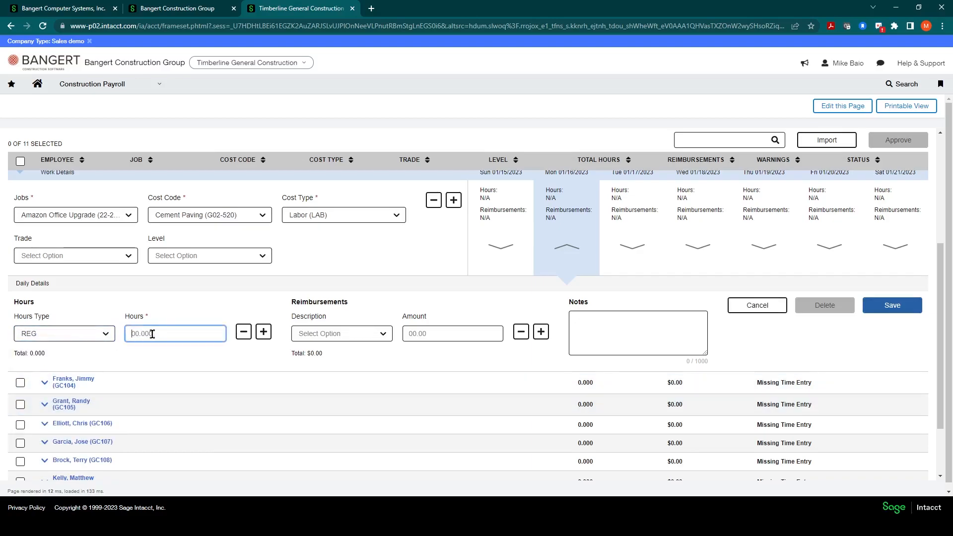
{"action": "type", "text": "8"}
{"action": "left_click", "coordinate": [599, 323]}
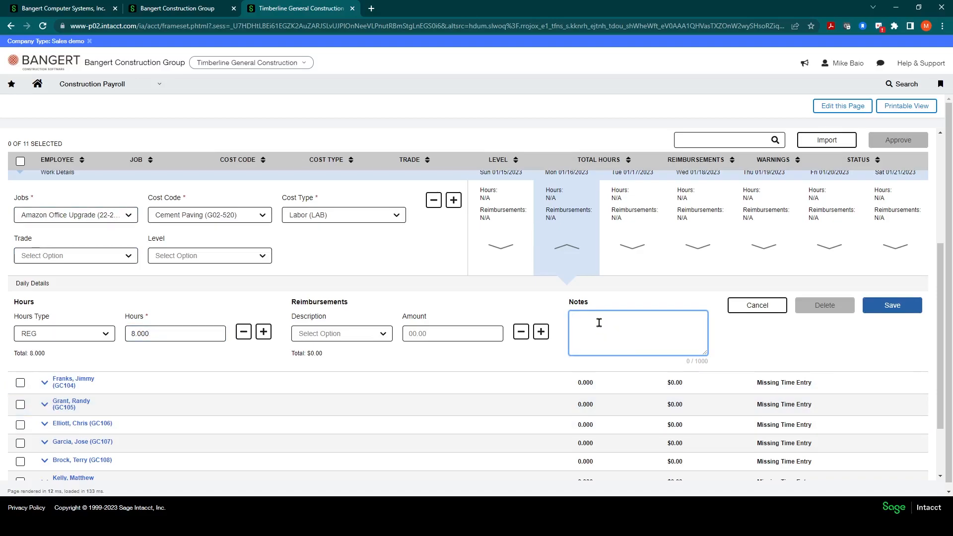
{"action": "type", "text": "dfdfdsfsdfdf"}
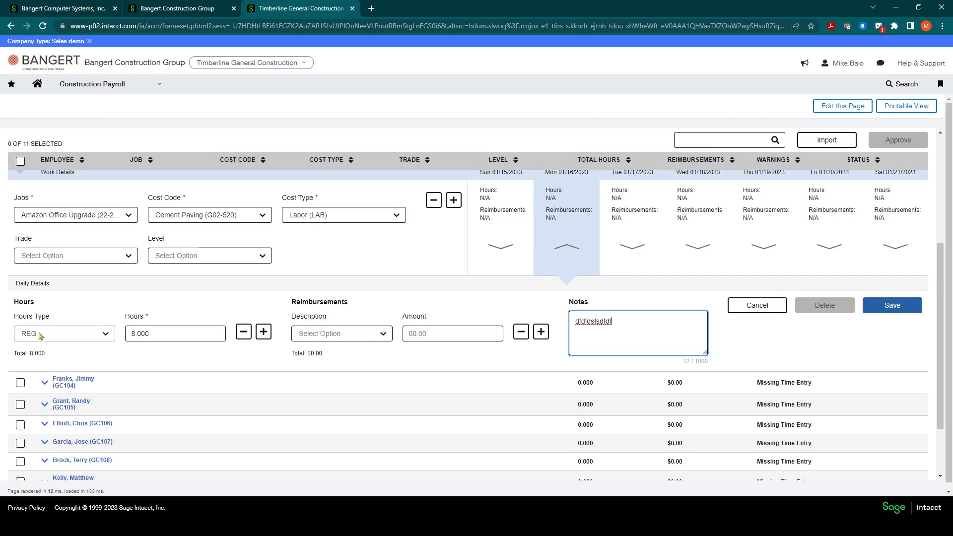
- Add a second hours line of 2 OT hours to Monday 01/16/2023 and save the daily details
{"action": "left_click", "coordinate": [263, 332]}
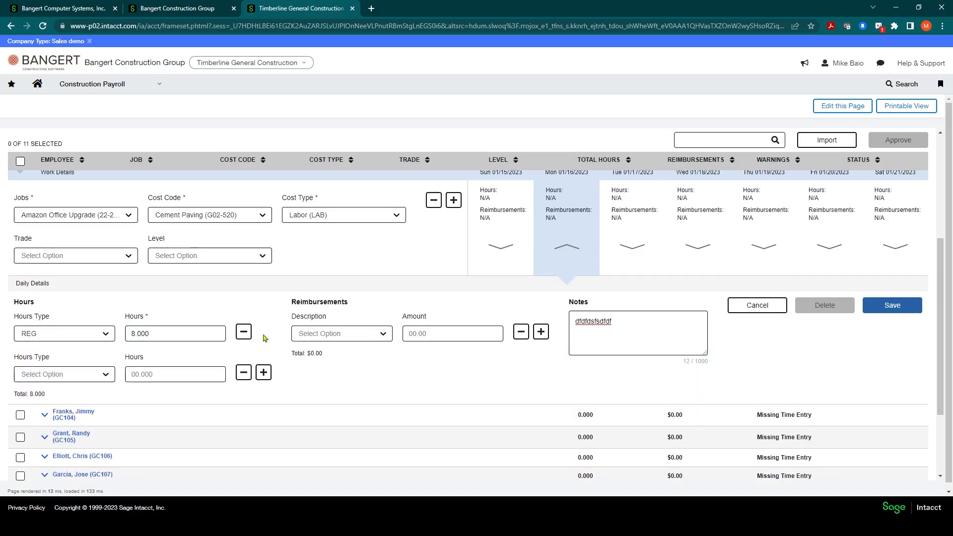
{"action": "left_click", "coordinate": [64, 375]}
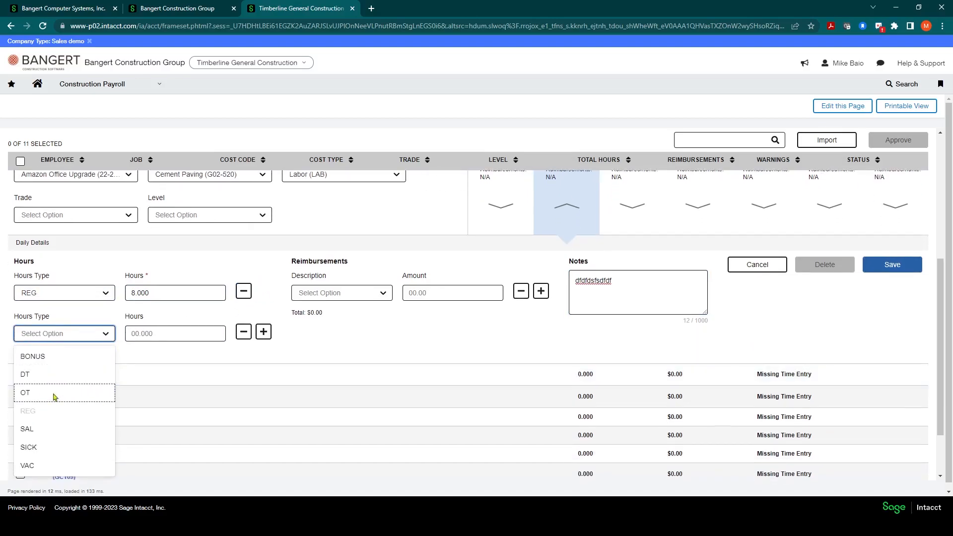
{"action": "left_click", "coordinate": [55, 395]}
{"action": "left_click", "coordinate": [147, 333]}
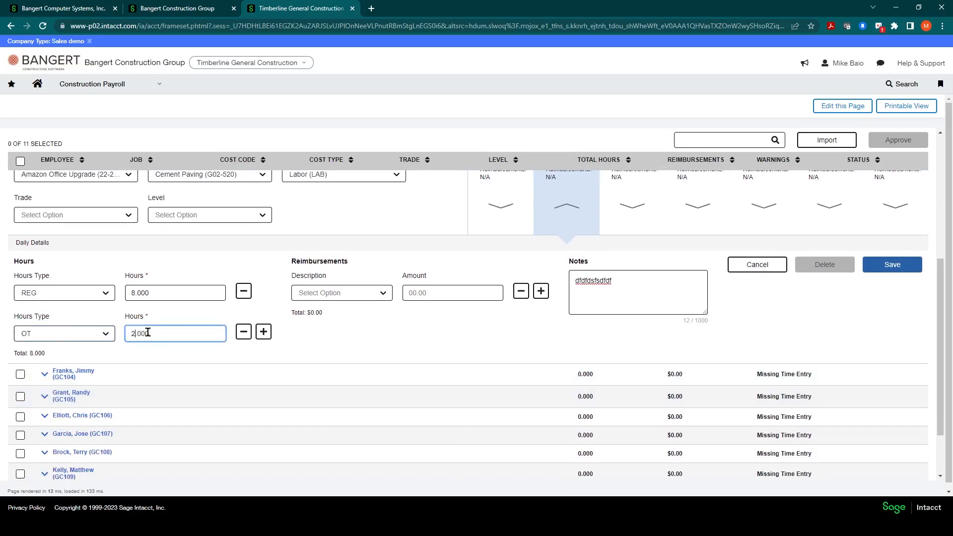
{"action": "left_click", "coordinate": [327, 338]}
{"action": "left_click", "coordinate": [888, 272]}
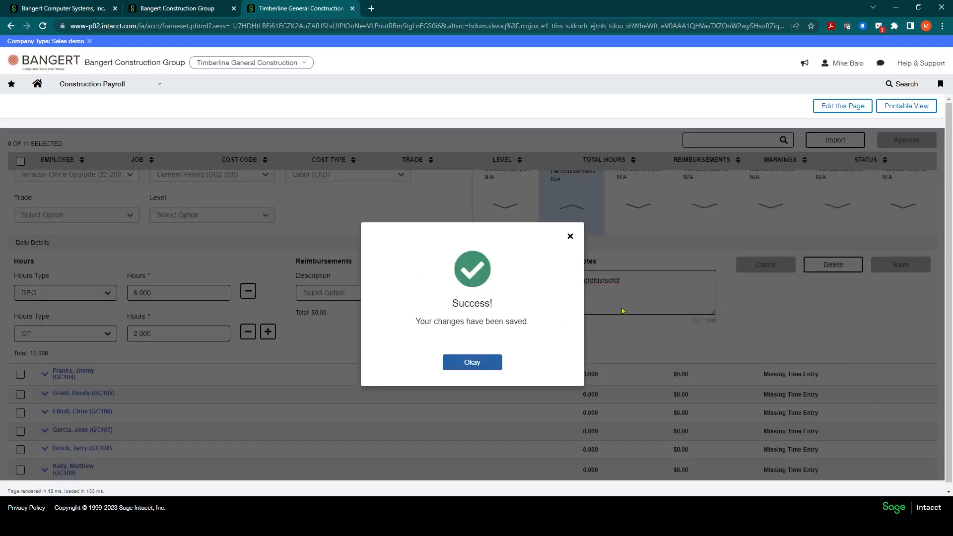
{"action": "left_click", "coordinate": [471, 361]}
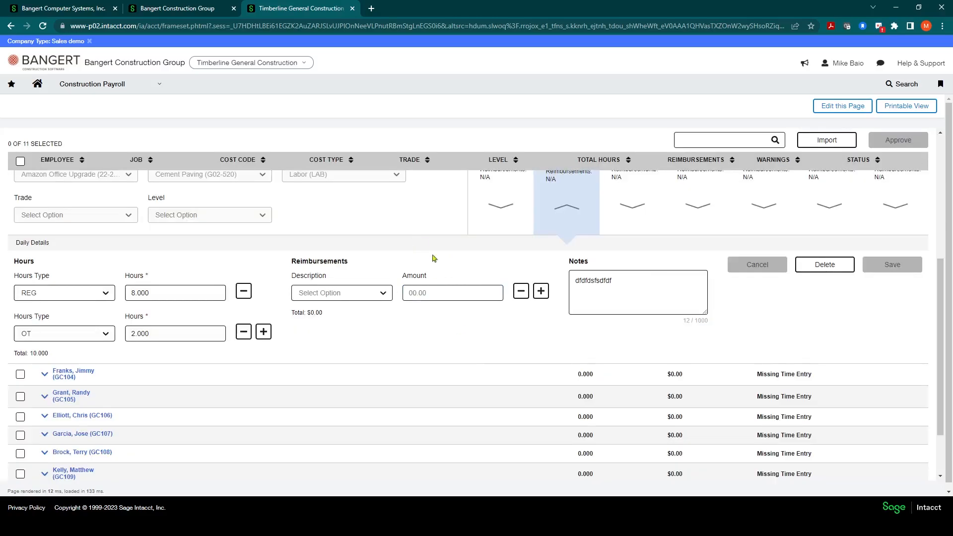
{"action": "mouse_move", "coordinate": [586, 253]}
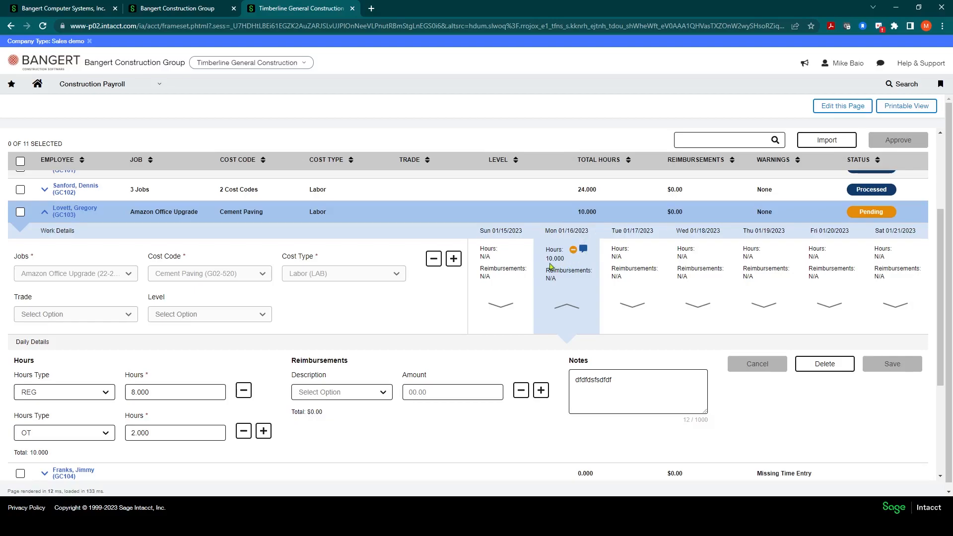
{"action": "left_click_drag", "start_coordinate": [546, 259], "coordinate": [568, 263]}
{"action": "scroll", "coordinate": [257, 385], "scroll_direction": "down", "scroll_amount": 1}
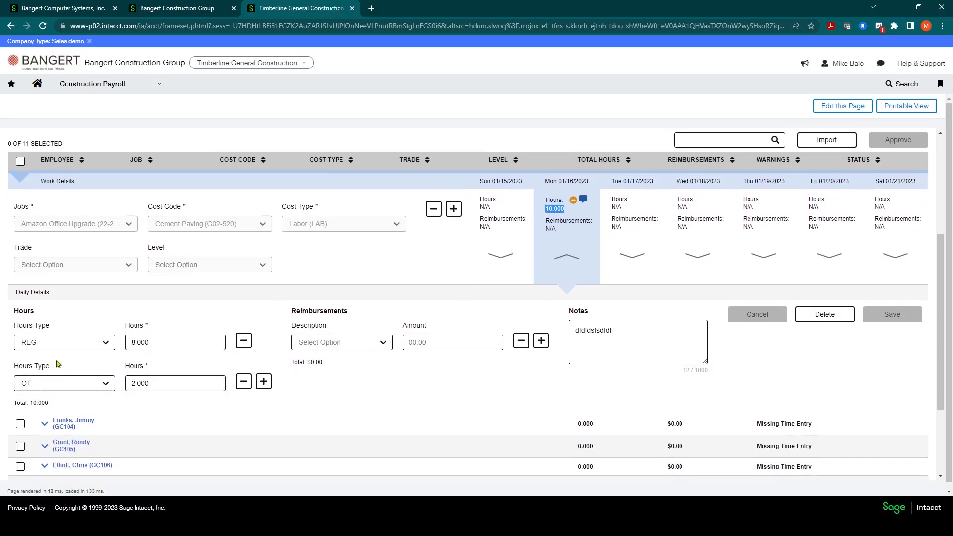
- Enter 6 REG hours for Tuesday 01/17/2023 on the Amazon Office Upgrade record and save them
{"action": "scroll", "coordinate": [65, 278], "scroll_direction": "up", "scroll_amount": 1}
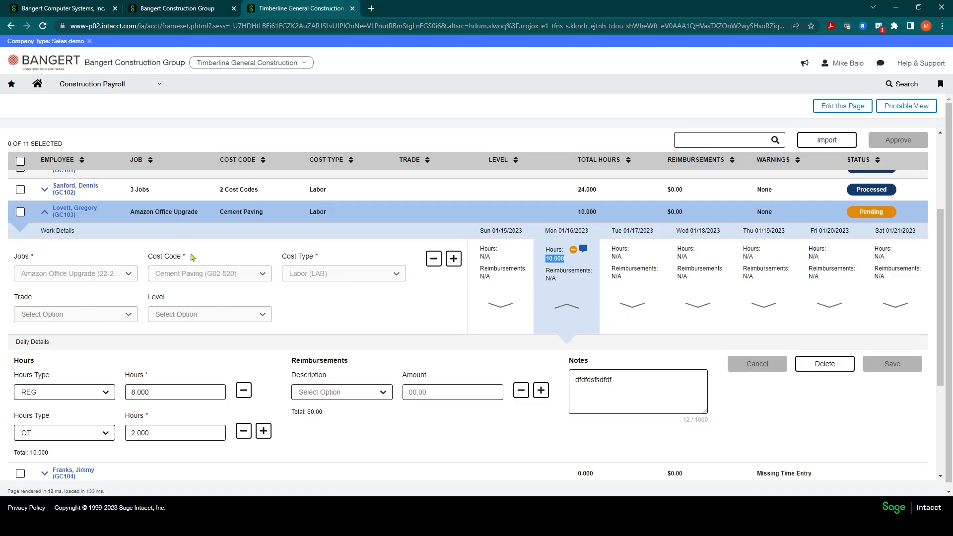
{"action": "left_click", "coordinate": [632, 306]}
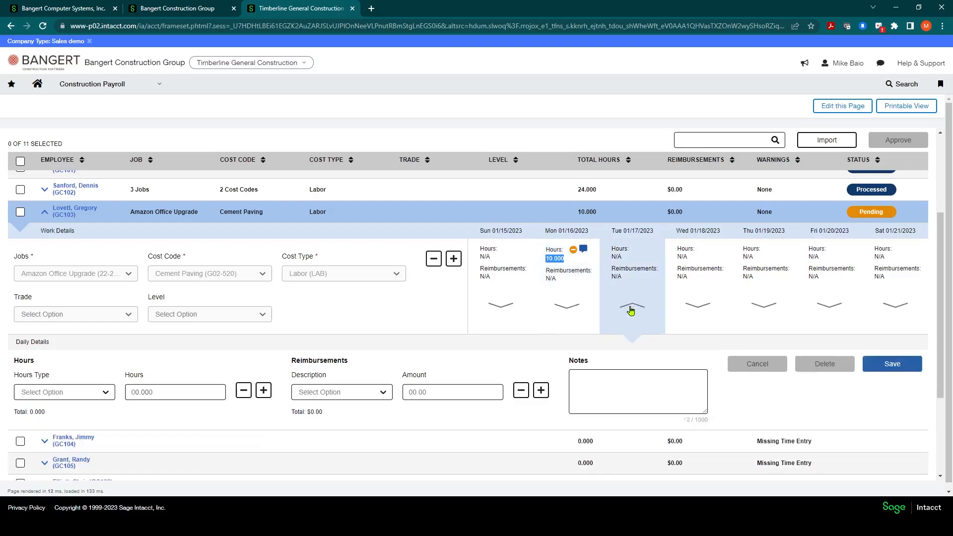
{"action": "left_click", "coordinate": [105, 392]}
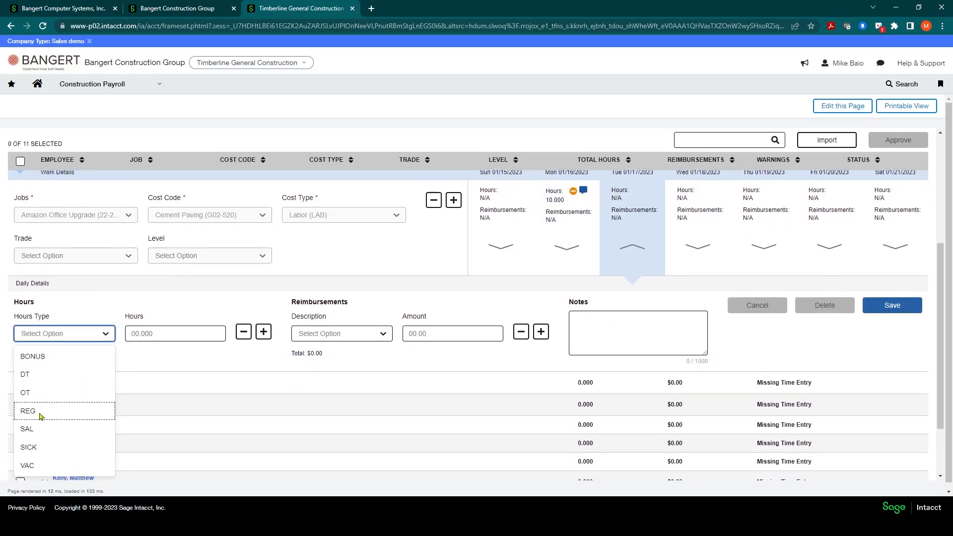
{"action": "left_click", "coordinate": [45, 412]}
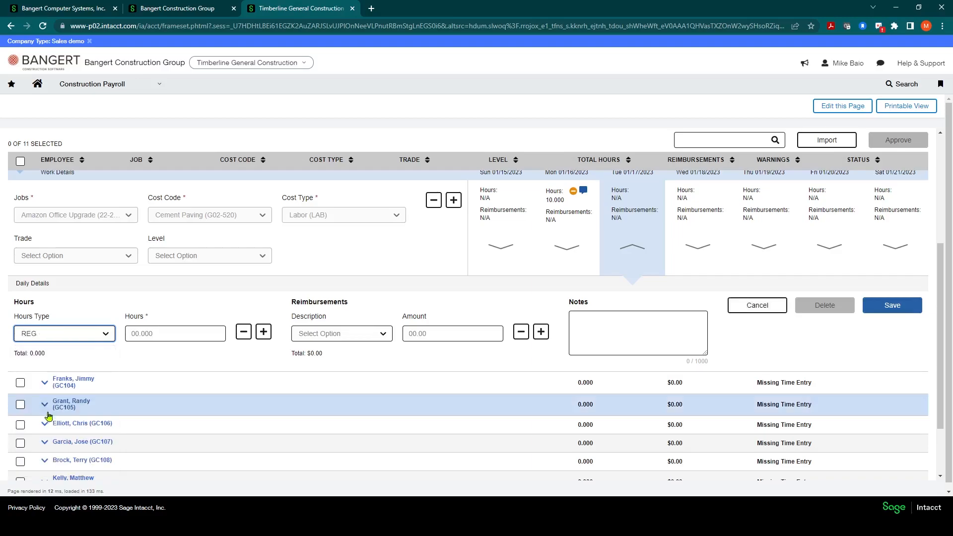
{"action": "left_click", "coordinate": [141, 334]}
{"action": "type", "text": "6"}
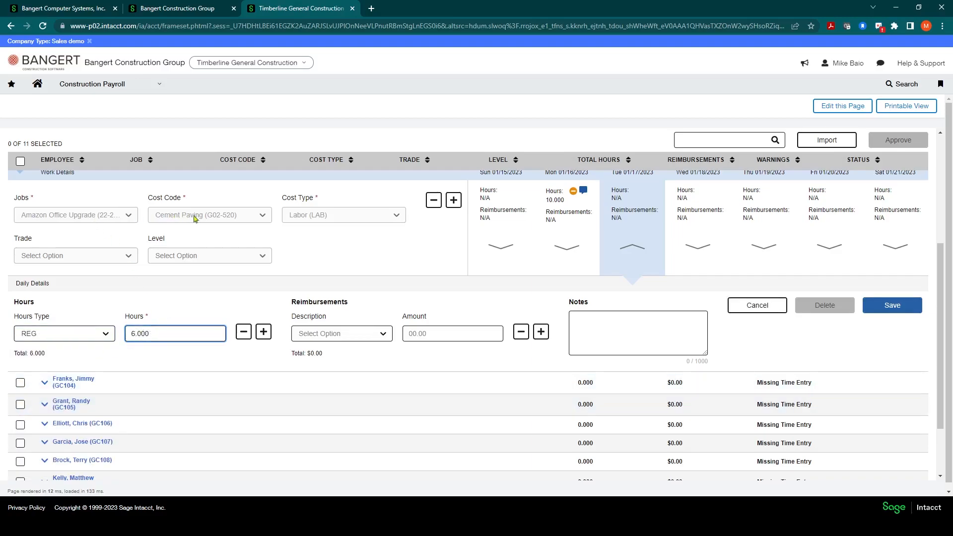
{"action": "left_click", "coordinate": [887, 307]}
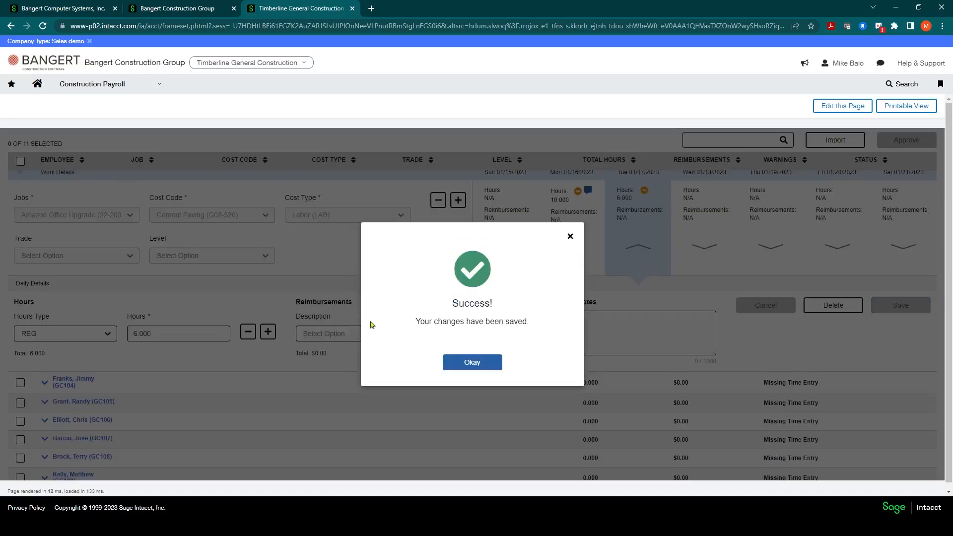
{"action": "left_click", "coordinate": [470, 362]}
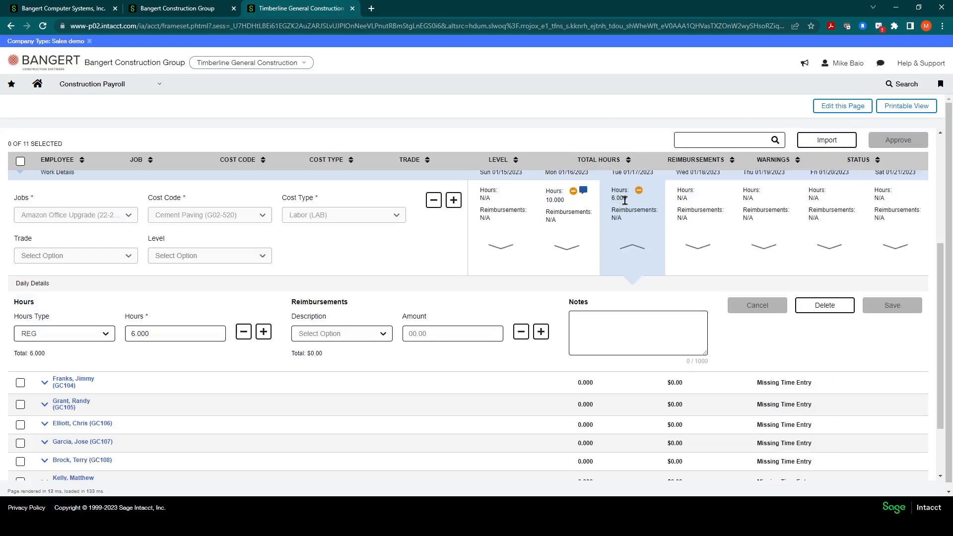
- Add a second work details record to the same employee's timesheet
{"action": "scroll", "coordinate": [327, 257], "scroll_direction": "up", "scroll_amount": 2}
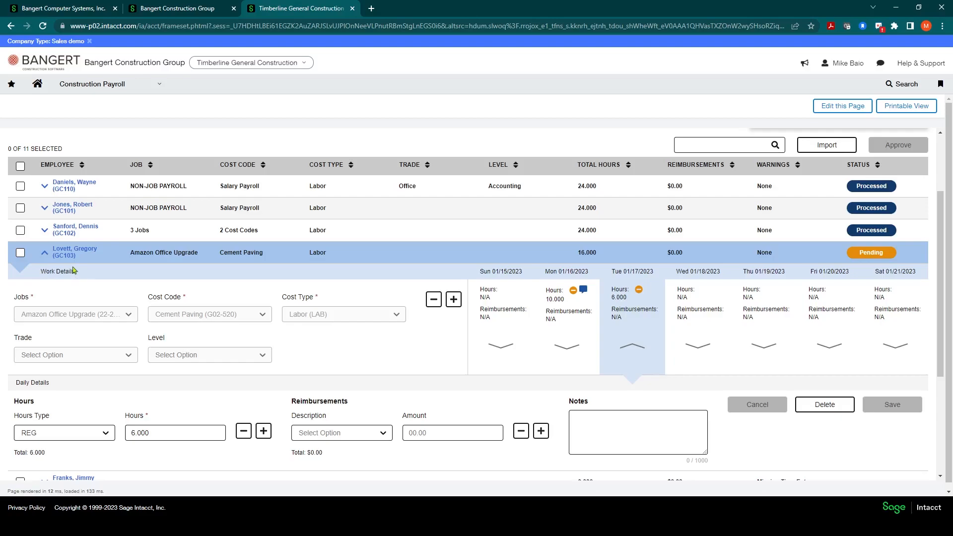
{"action": "left_click", "coordinate": [453, 299]}
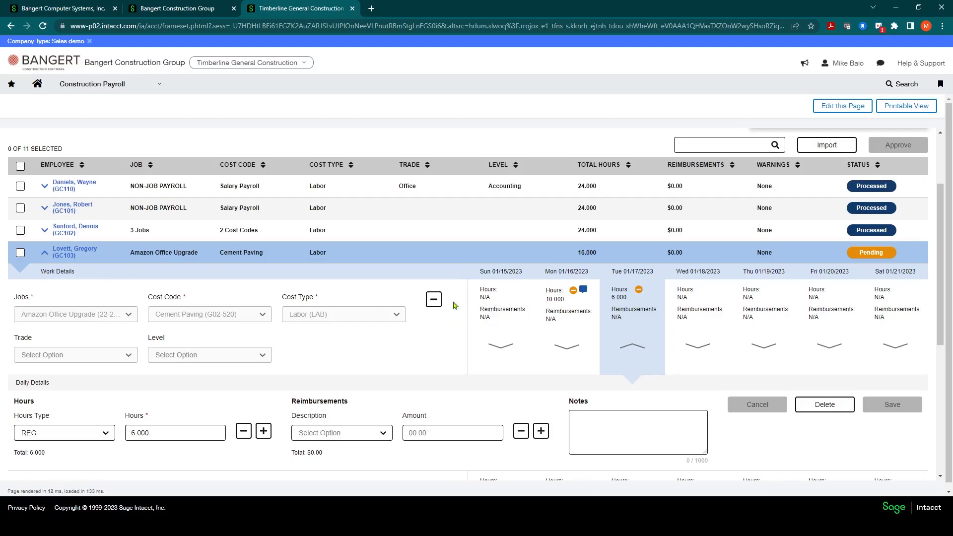
{"action": "scroll", "coordinate": [217, 337], "scroll_direction": "down", "scroll_amount": 2}
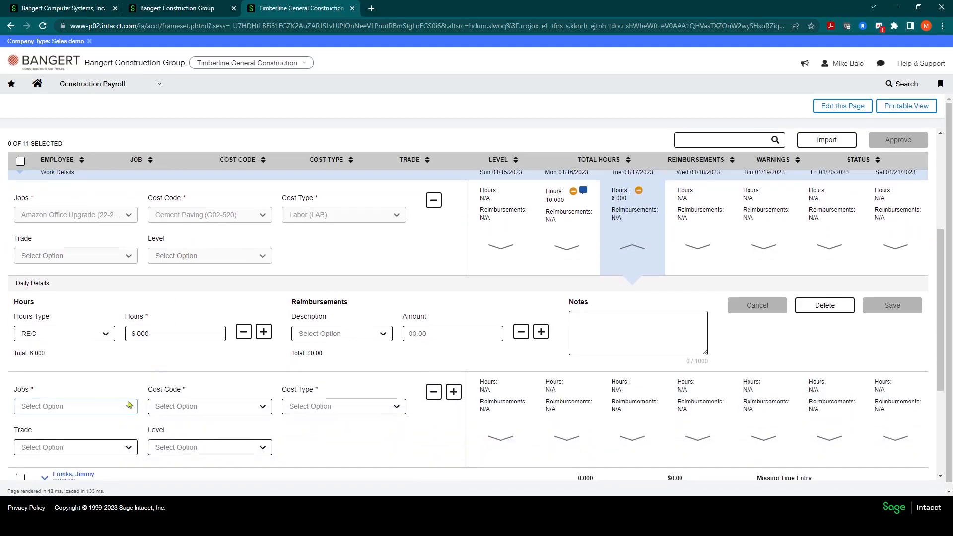
{"action": "left_click", "coordinate": [128, 405]}
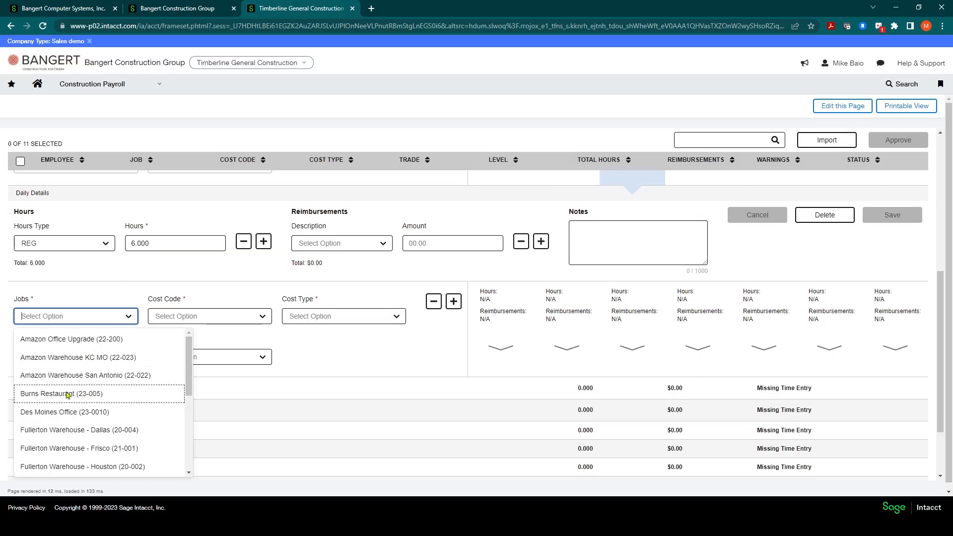
{"action": "left_click", "coordinate": [50, 395]}
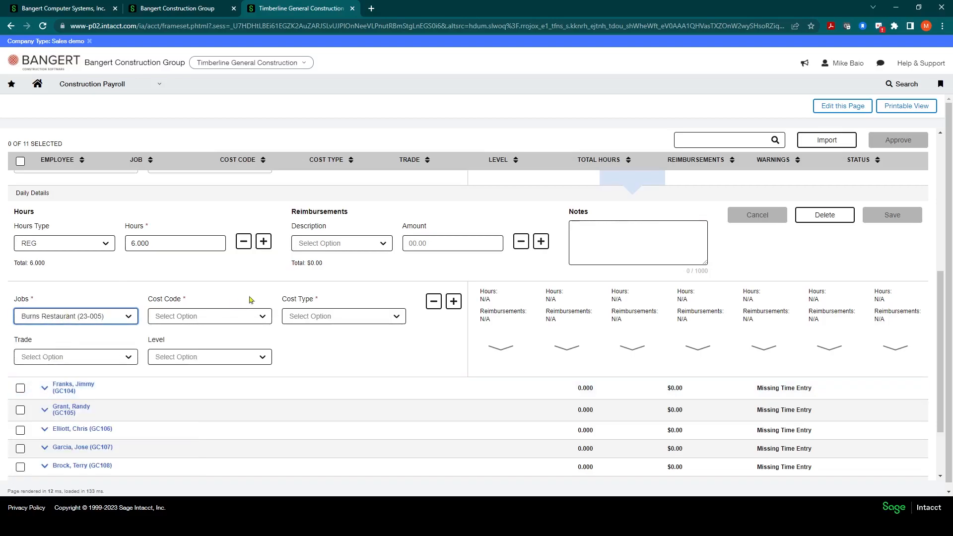
{"action": "left_click", "coordinate": [265, 317]}
- Assign job NON-JOB PAYROLL (99-999), cost code Salary Payroll (SAL) and cost type Labor (LAB) to the second work details record
{"action": "left_click", "coordinate": [128, 316]}
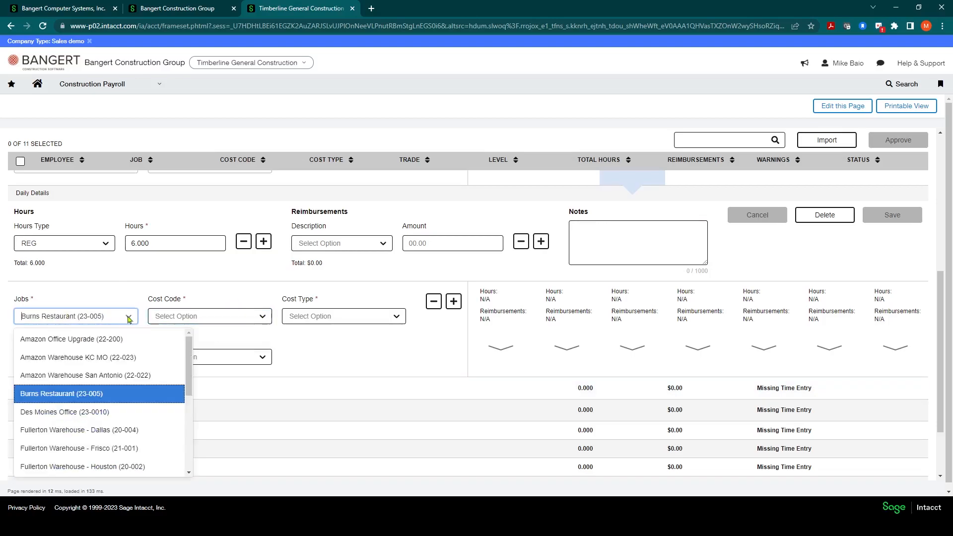
{"action": "scroll", "coordinate": [92, 394], "scroll_direction": "down", "scroll_amount": 3}
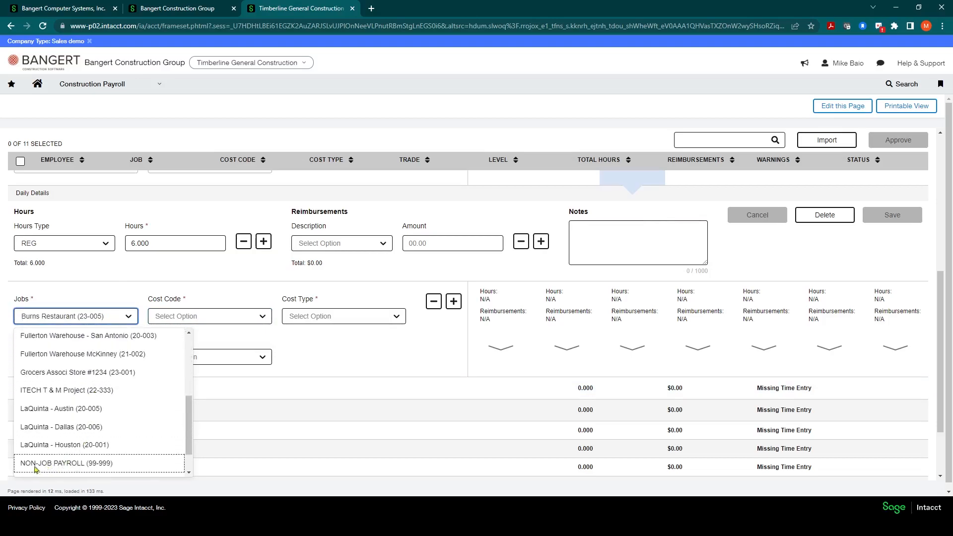
{"action": "left_click", "coordinate": [54, 464]}
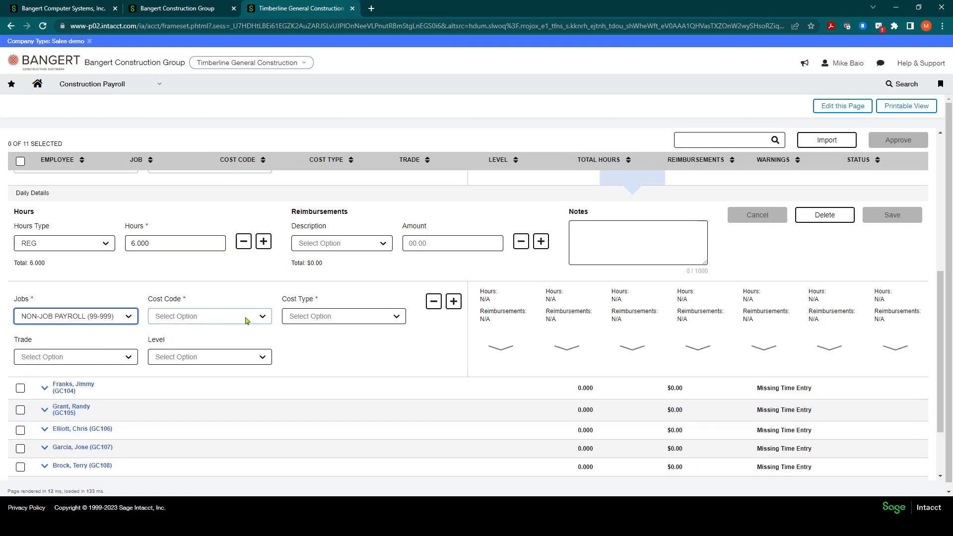
{"action": "left_click", "coordinate": [263, 319]}
{"action": "left_click", "coordinate": [213, 341]}
{"action": "left_click", "coordinate": [390, 316]}
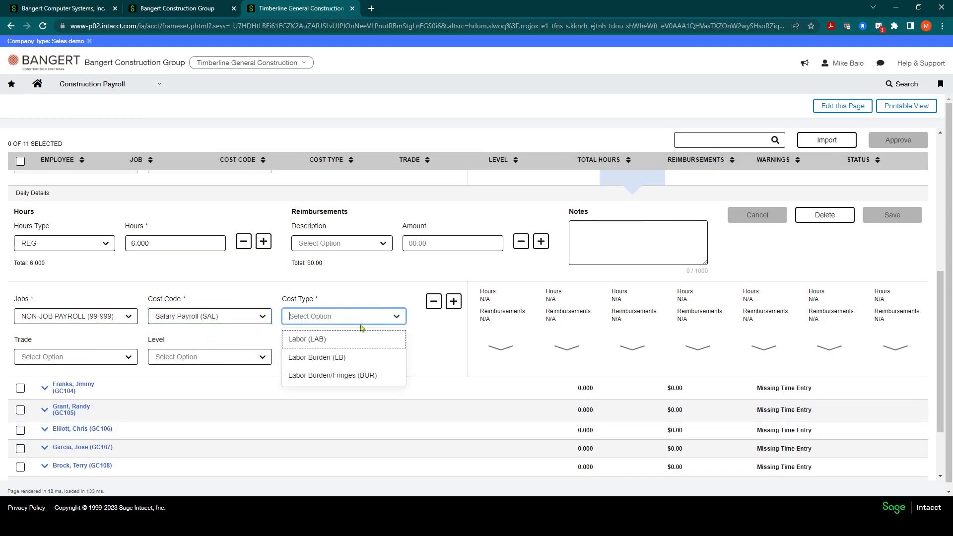
{"action": "left_click", "coordinate": [307, 341]}
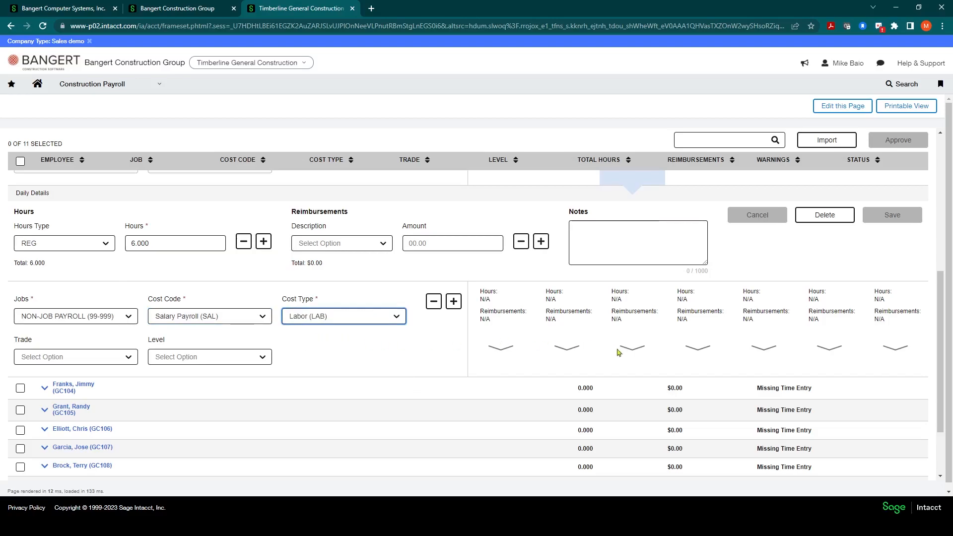
- Enter 2 REG hours for Tuesday 01/17/2023 on the NON-JOB PAYROLL record and save them
{"action": "scroll", "coordinate": [629, 350], "scroll_direction": "up", "scroll_amount": 2}
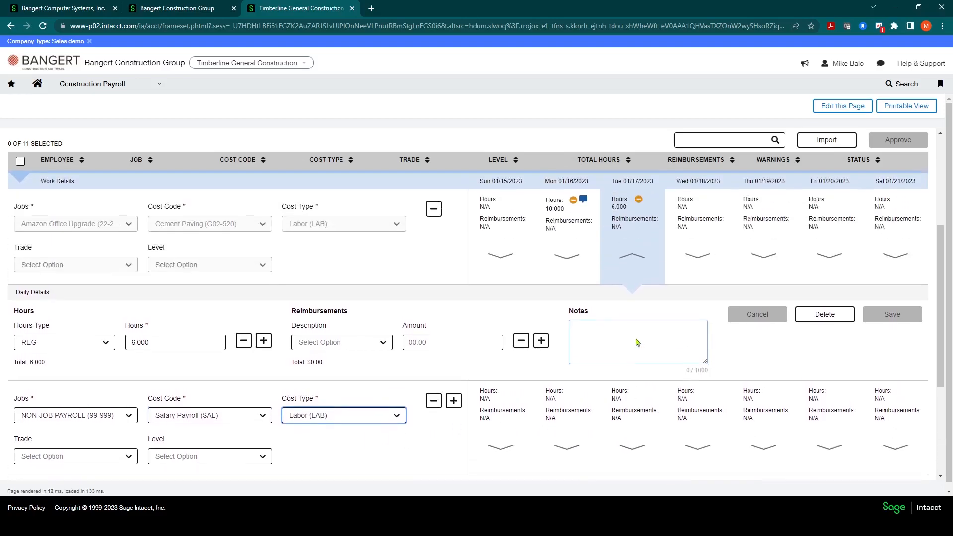
{"action": "scroll", "coordinate": [629, 448], "scroll_direction": "down", "scroll_amount": 1}
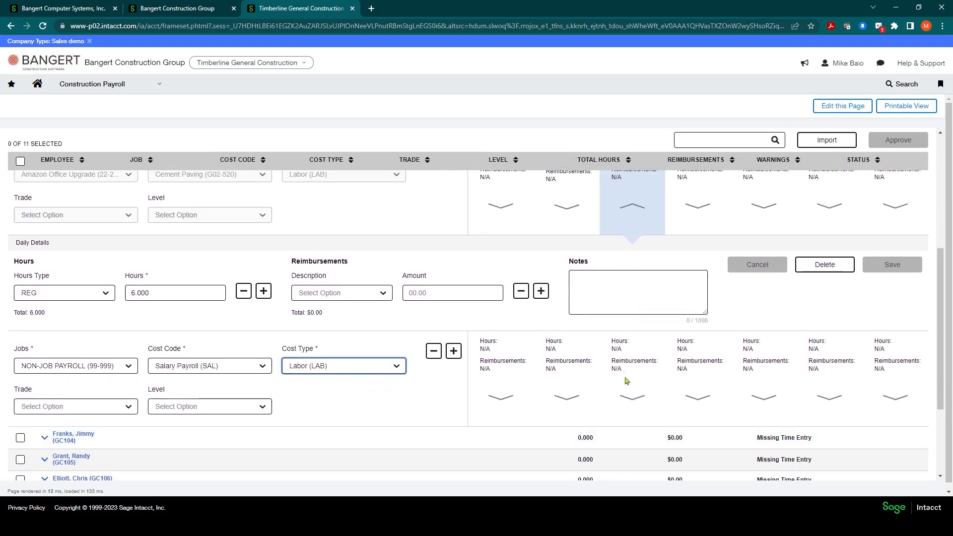
{"action": "left_click", "coordinate": [625, 395]}
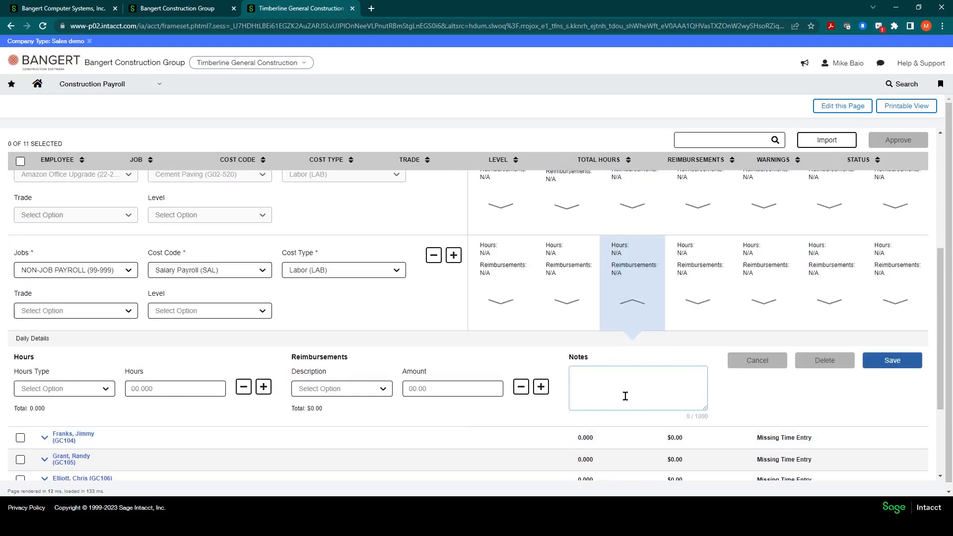
{"action": "left_click", "coordinate": [105, 388]}
{"action": "left_click", "coordinate": [56, 411]}
{"action": "left_click", "coordinate": [141, 334]}
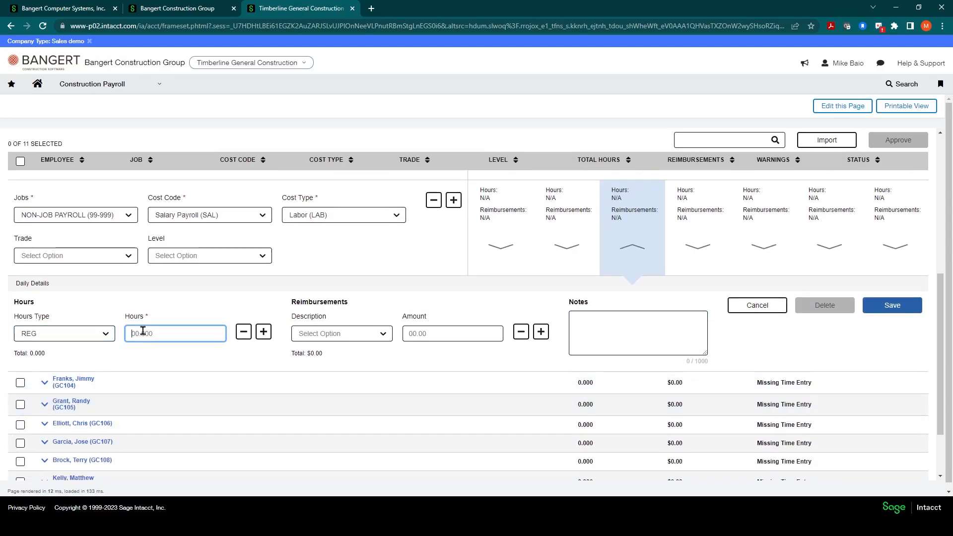
{"action": "type", "text": "2"}
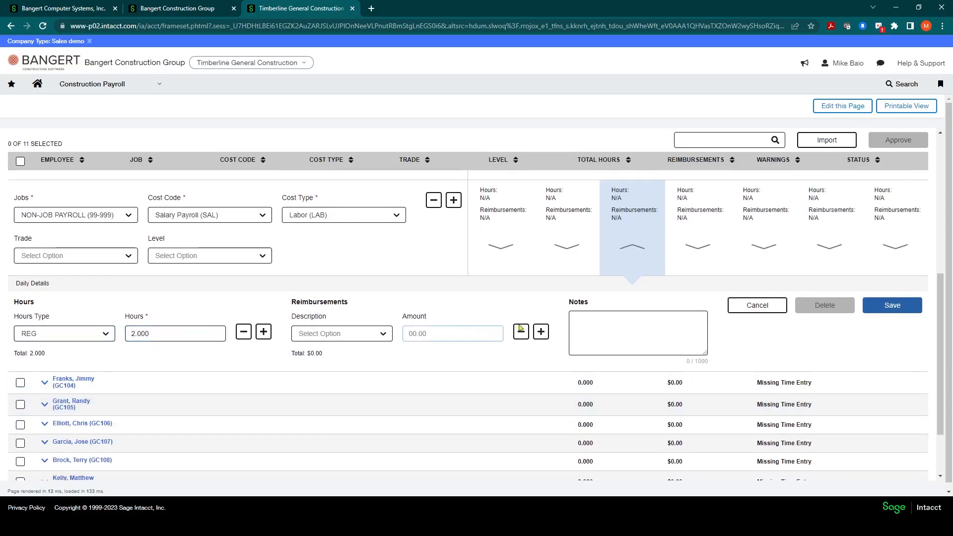
{"action": "left_click", "coordinate": [888, 310]}
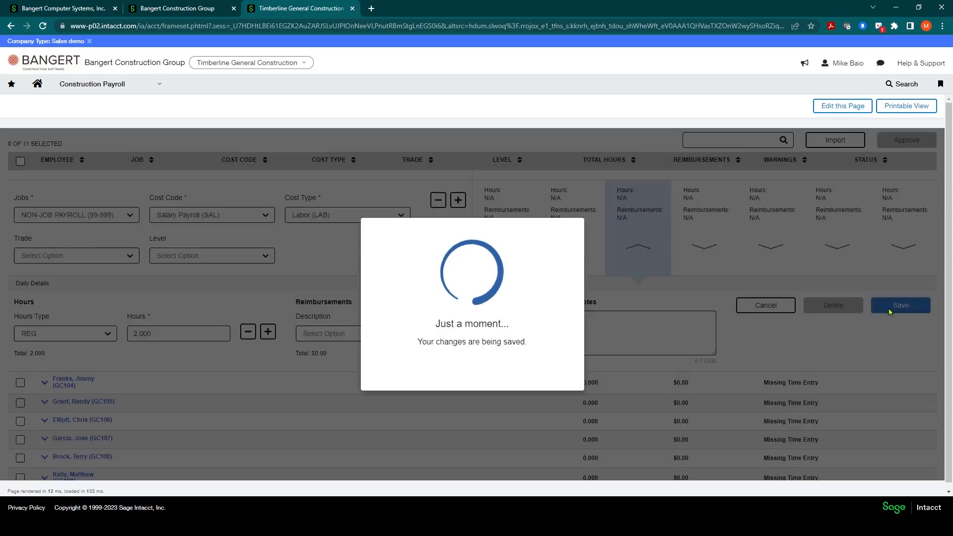
{"action": "left_click", "coordinate": [472, 361]}
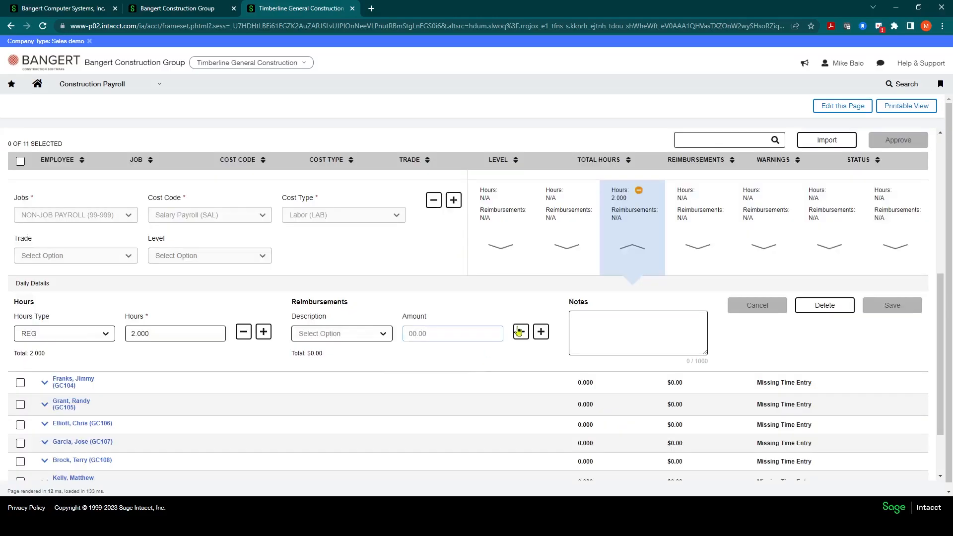
{"action": "scroll", "coordinate": [543, 292], "scroll_direction": "up", "scroll_amount": 2}
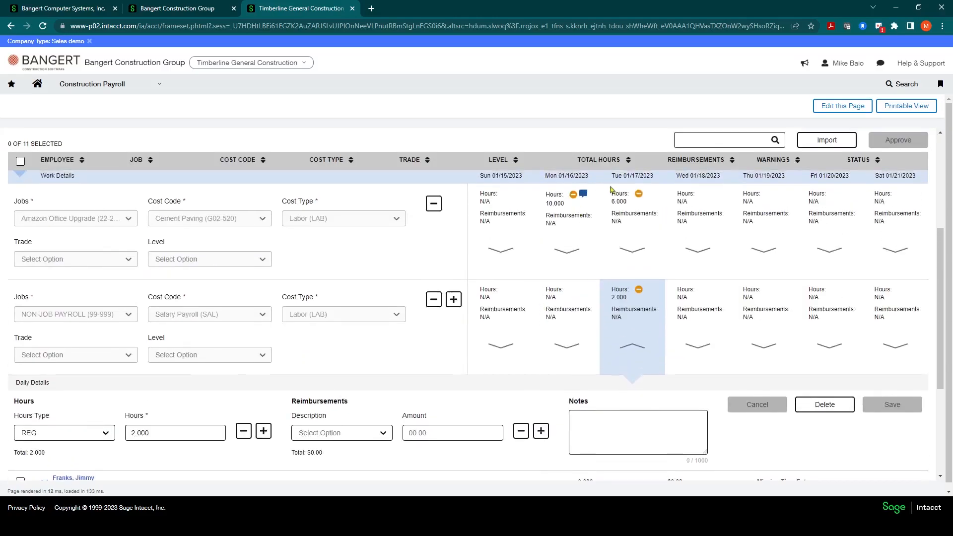
{"action": "scroll", "coordinate": [625, 239], "scroll_direction": "up", "scroll_amount": 2}
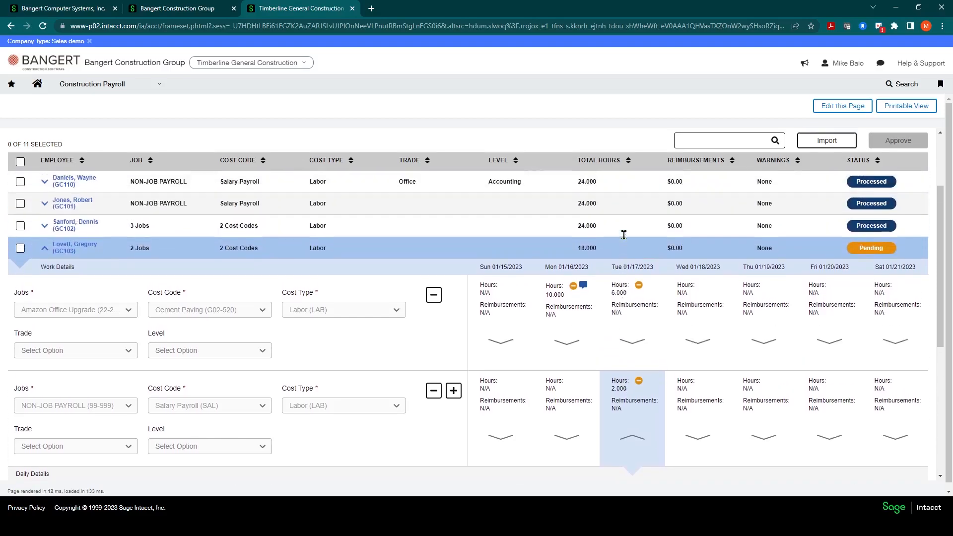
{"action": "scroll", "coordinate": [225, 305], "scroll_direction": "down", "scroll_amount": 2}
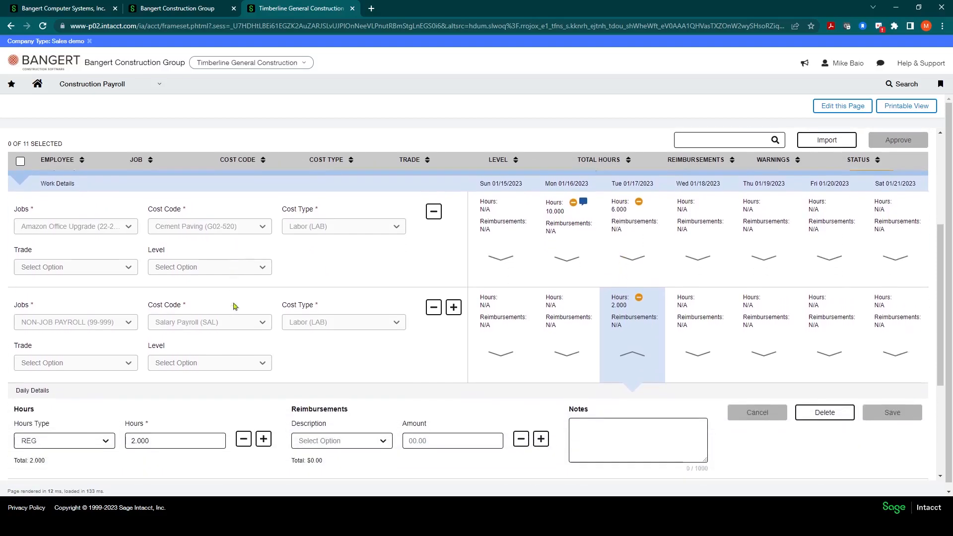
{"action": "scroll", "coordinate": [274, 319], "scroll_direction": "up", "scroll_amount": 2}
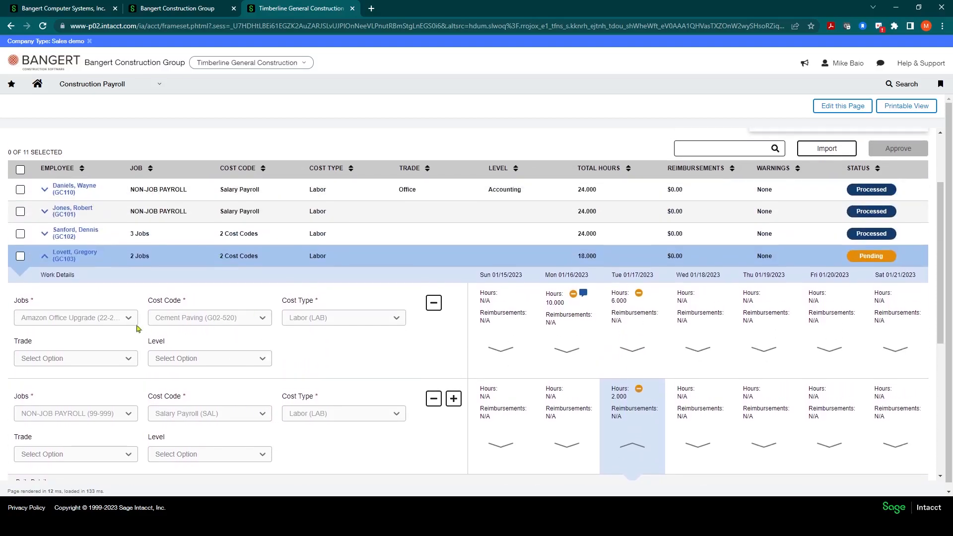
- Collapse the pending employee's timesheet and review the total hours and status on its summary row
{"action": "left_click", "coordinate": [44, 256]}
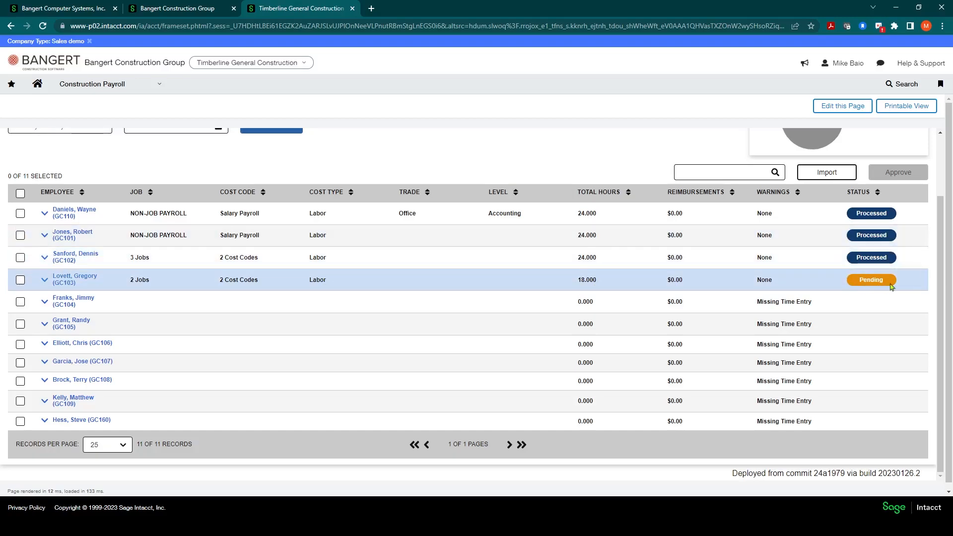
{"action": "scroll", "coordinate": [49, 284], "scroll_direction": "up", "scroll_amount": 1}
{"action": "left_click", "coordinate": [44, 286]}
{"action": "left_click", "coordinate": [43, 287]}
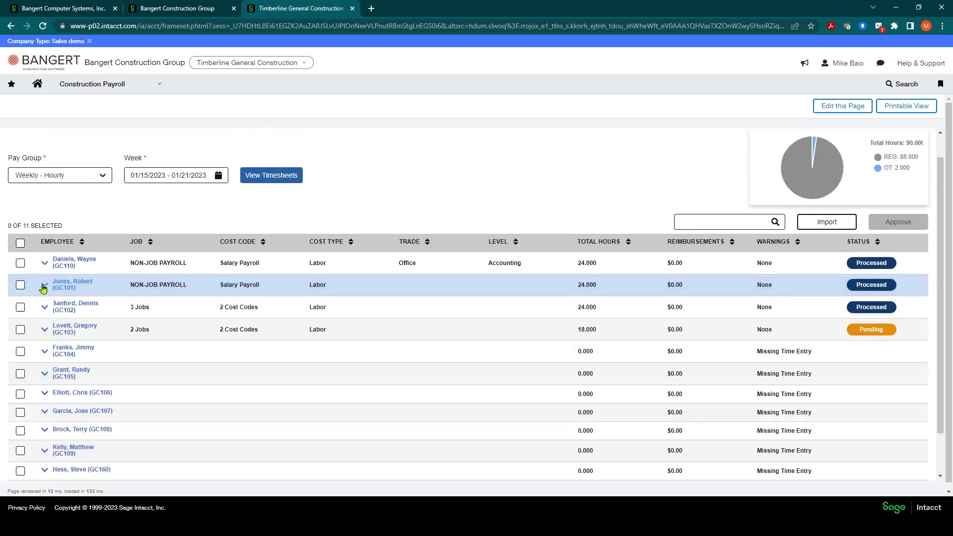
- Reopen the pending employee's timesheet and enter 4 REG hours for Wednesday 01/18/2023 on the Amazon Office Upgrade record
{"action": "left_click", "coordinate": [45, 329]}
{"action": "scroll", "coordinate": [61, 342], "scroll_direction": "down", "scroll_amount": 2}
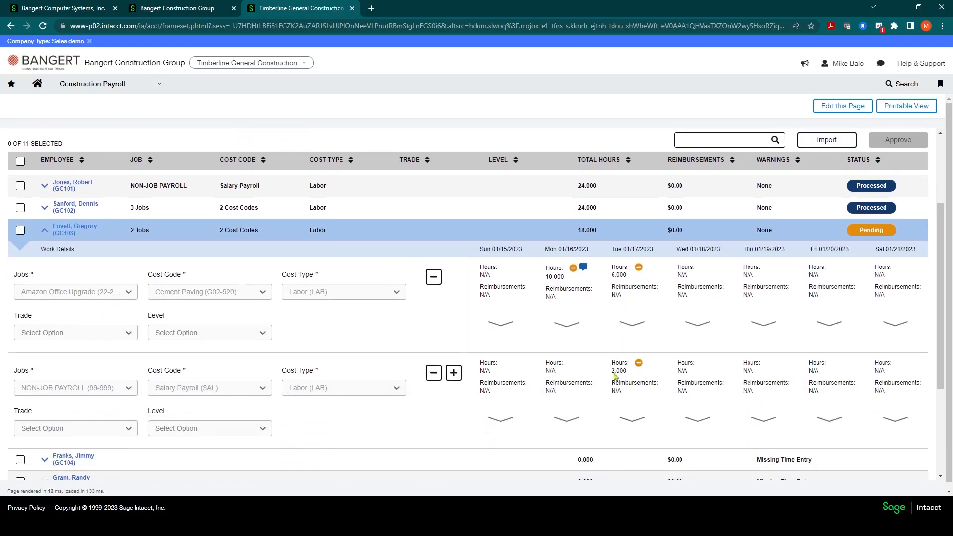
{"action": "scroll", "coordinate": [713, 370], "scroll_direction": "down", "scroll_amount": 1}
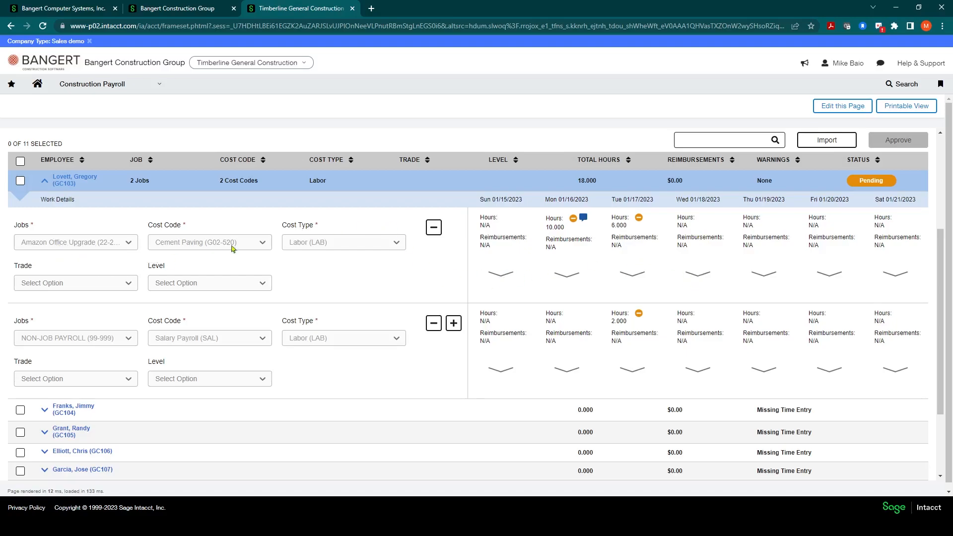
{"action": "left_click", "coordinate": [698, 278]}
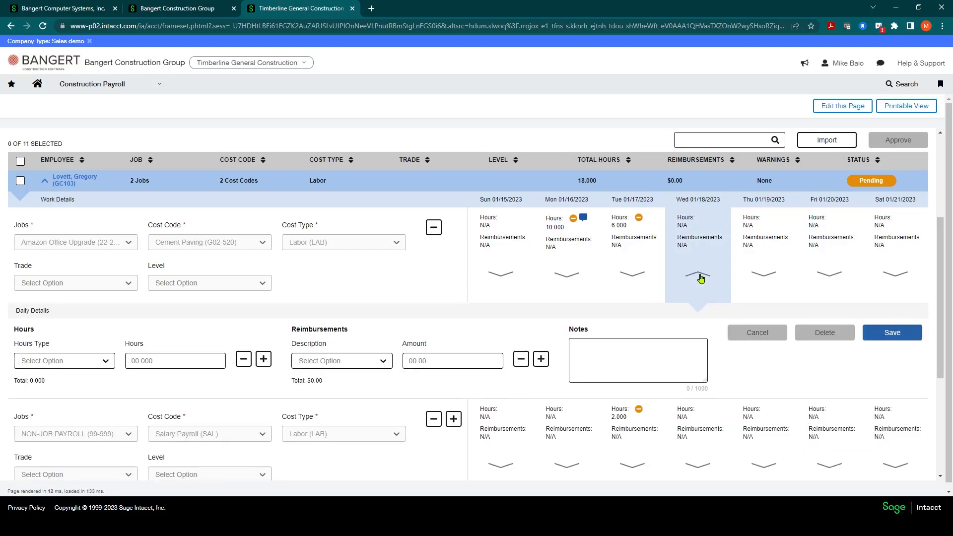
{"action": "left_click", "coordinate": [64, 360]}
{"action": "left_click", "coordinate": [61, 409]}
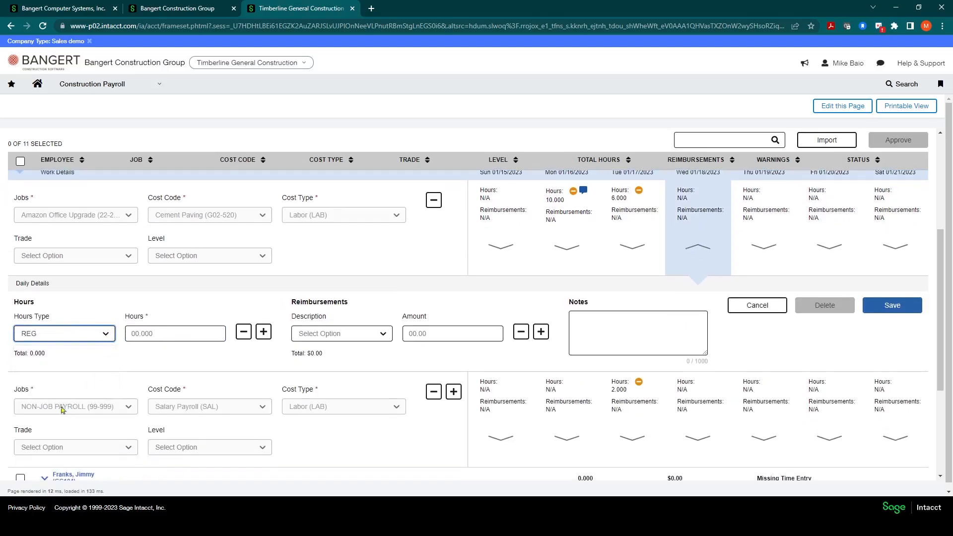
{"action": "left_click", "coordinate": [158, 331]}
{"action": "type", "text": "4"}
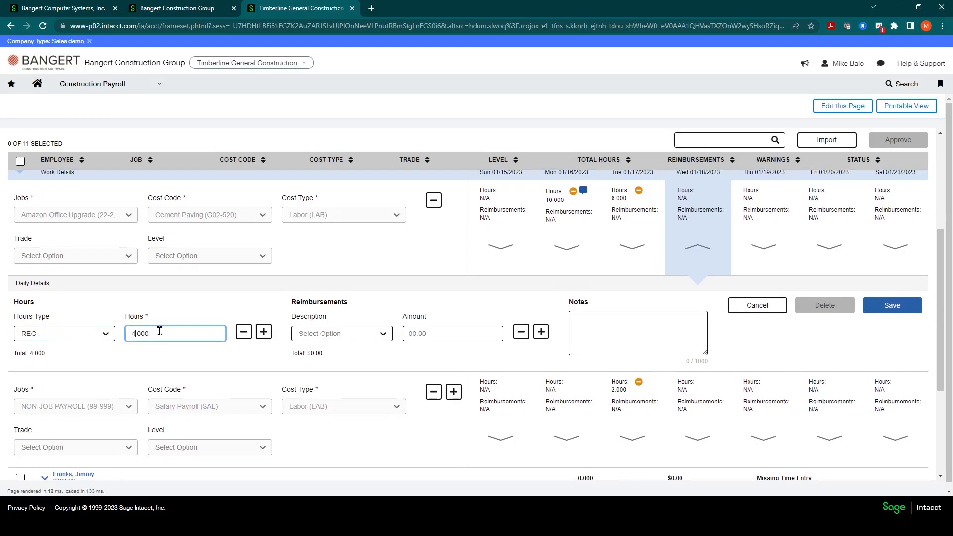
{"action": "left_click", "coordinate": [635, 320]}
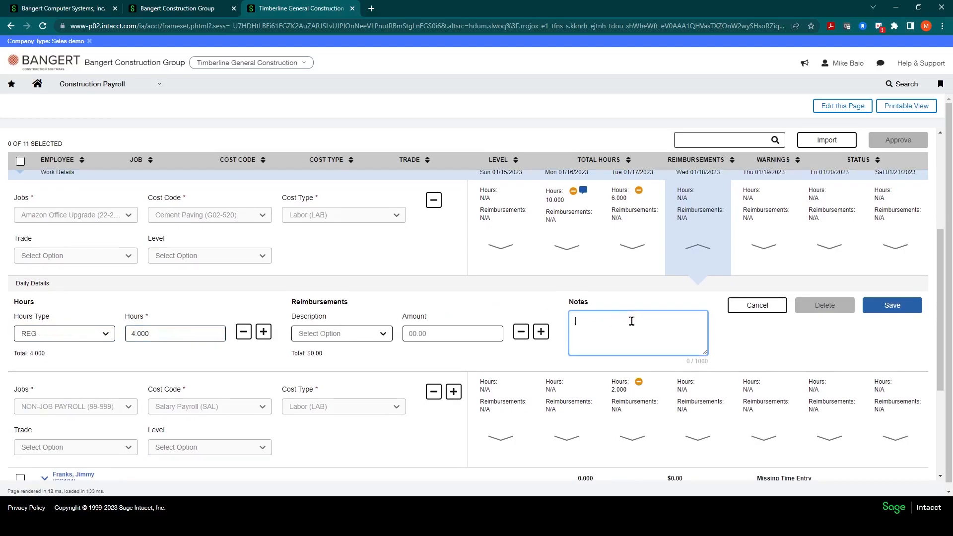
- Add a PER DIEM reimbursement of 20.00 to the Wednesday 01/18/2023 entry and save the daily details
{"action": "left_click", "coordinate": [385, 337]}
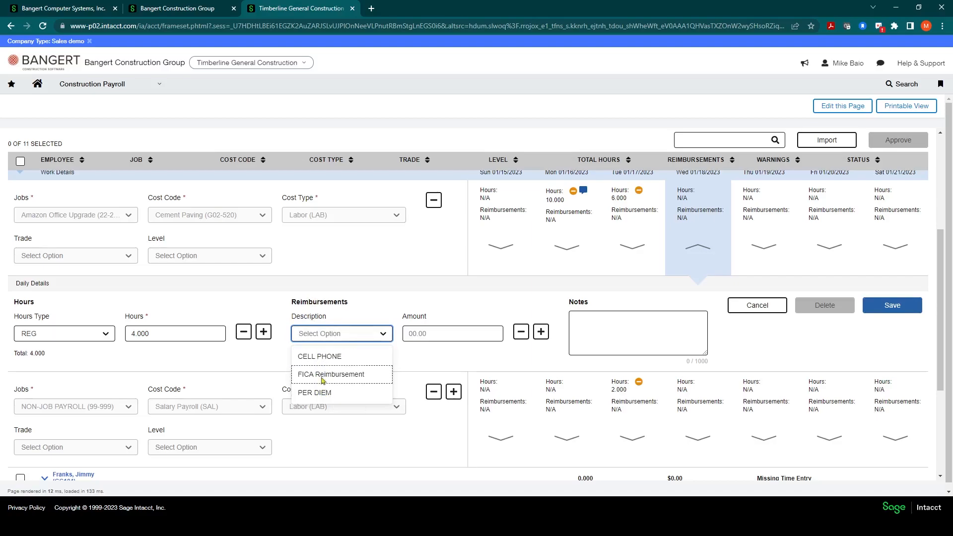
{"action": "left_click", "coordinate": [316, 394]}
{"action": "left_click", "coordinate": [439, 332]}
{"action": "type", "text": "20"}
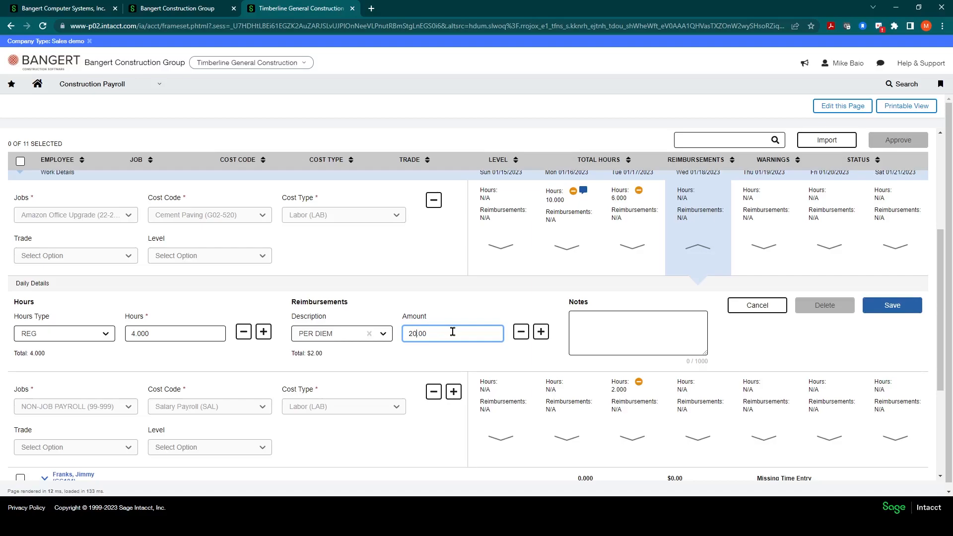
{"action": "key", "text": "Tab"}
{"action": "left_click", "coordinate": [885, 305]}
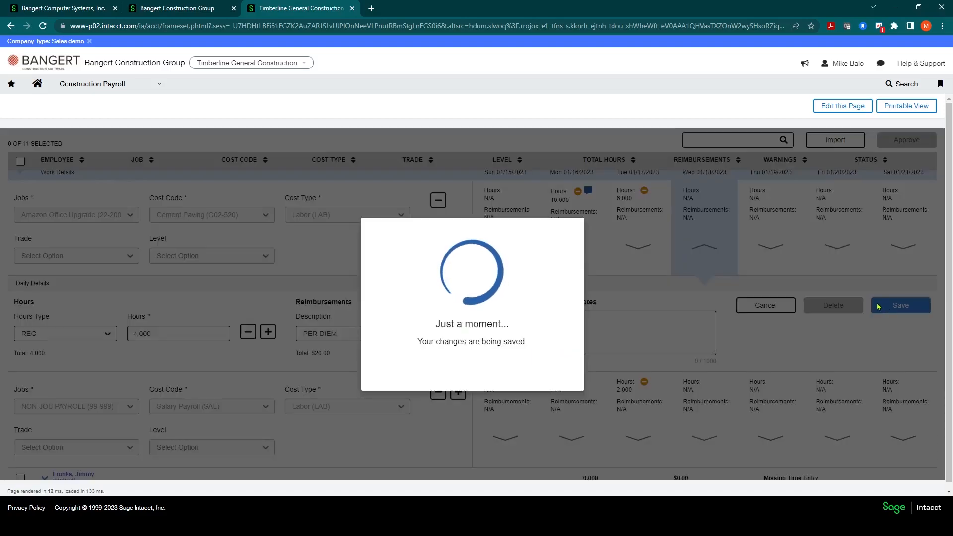
{"action": "left_click", "coordinate": [474, 366]}
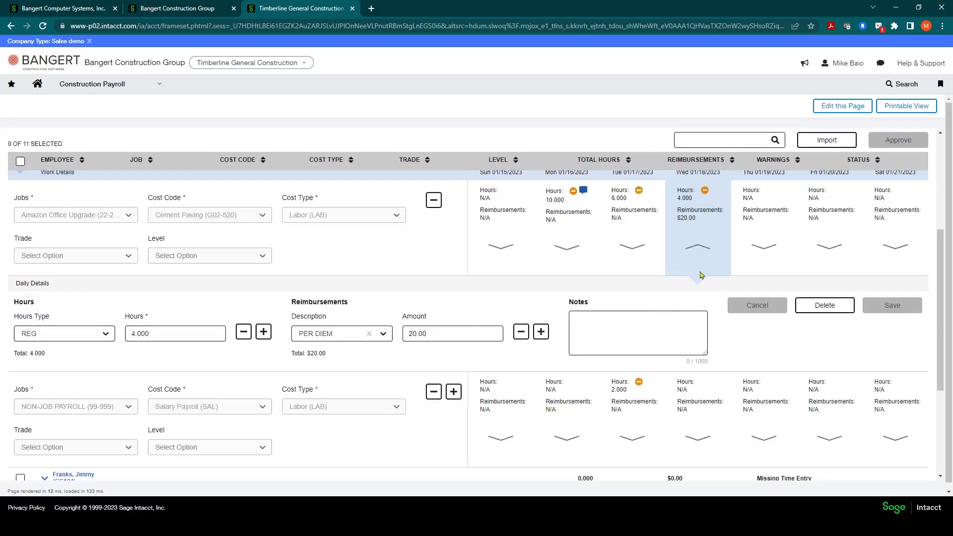
- Collapse the employee's timesheet and review the updated summary row and the pay group's hours totals
{"action": "scroll", "coordinate": [701, 274], "scroll_direction": "up", "scroll_amount": 3}
{"action": "left_click", "coordinate": [45, 255]}
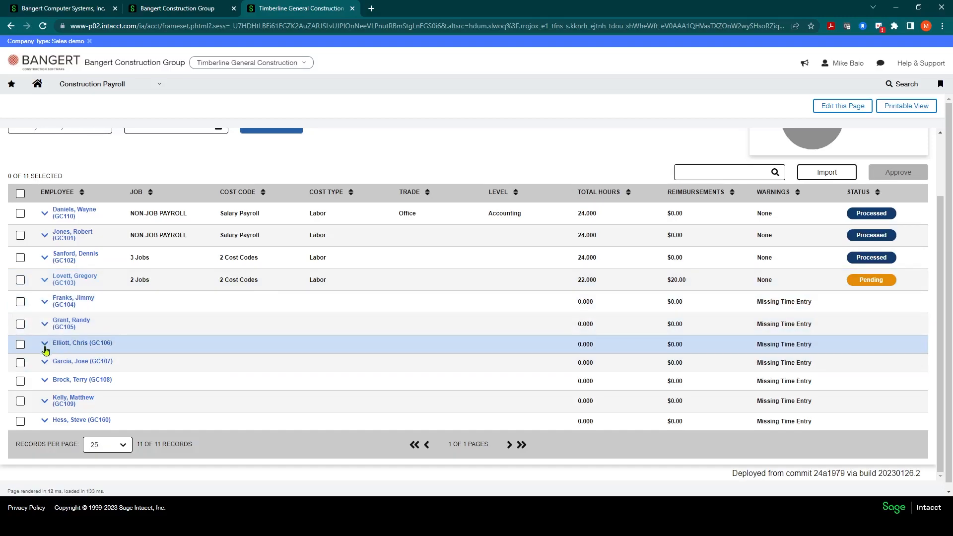
{"action": "scroll", "coordinate": [367, 365], "scroll_direction": "up", "scroll_amount": 2}
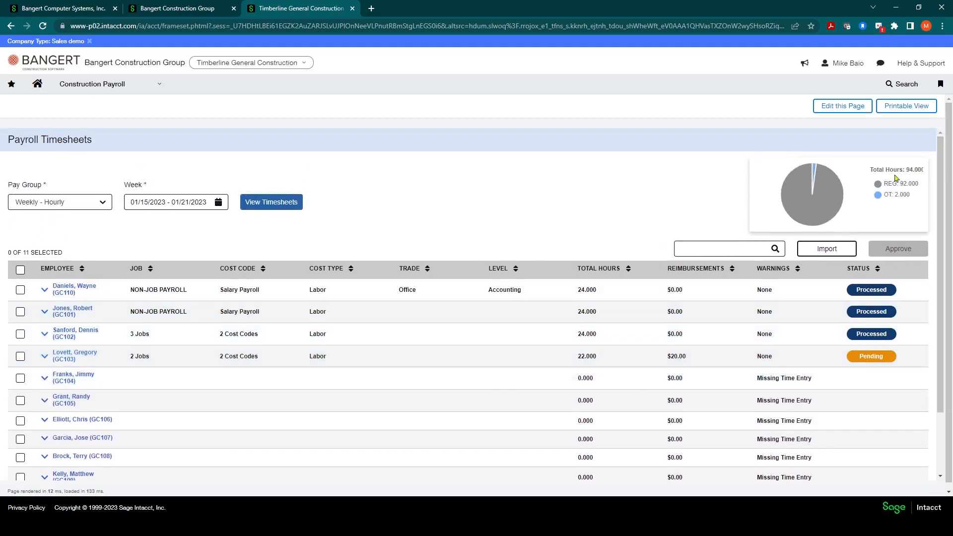